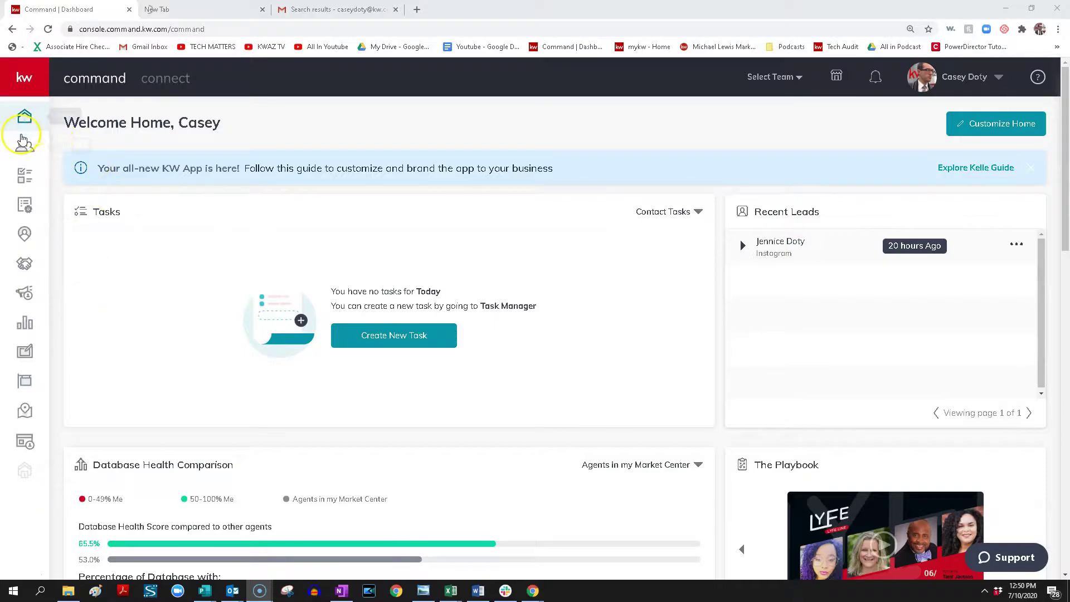
Open the agent's own contact record and start creating a new saved search for it.
{"action": "left_click", "coordinate": [27, 148]}
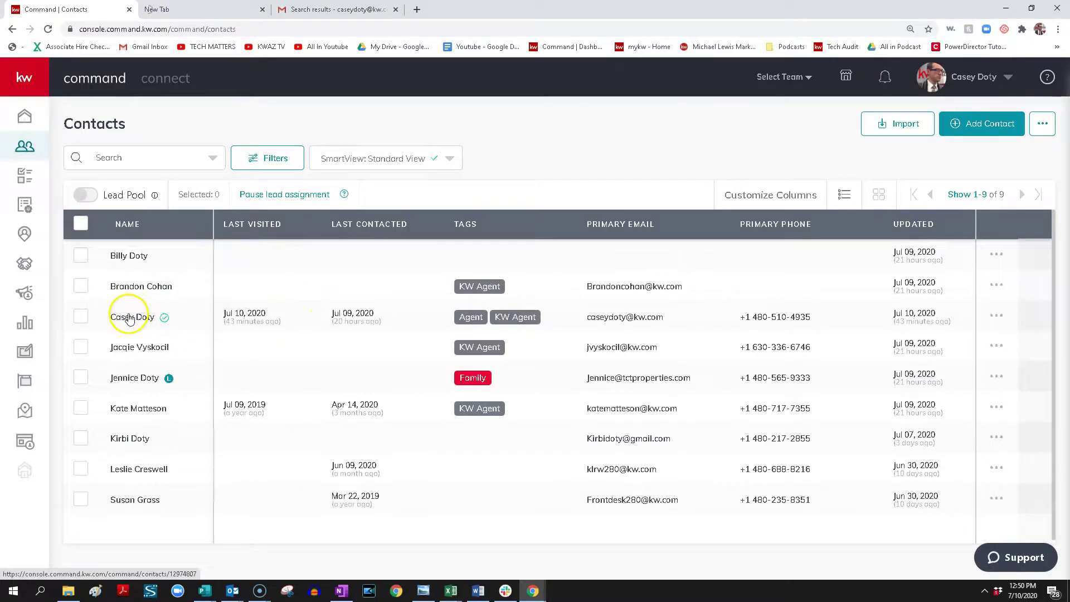
{"action": "left_click", "coordinate": [129, 318]}
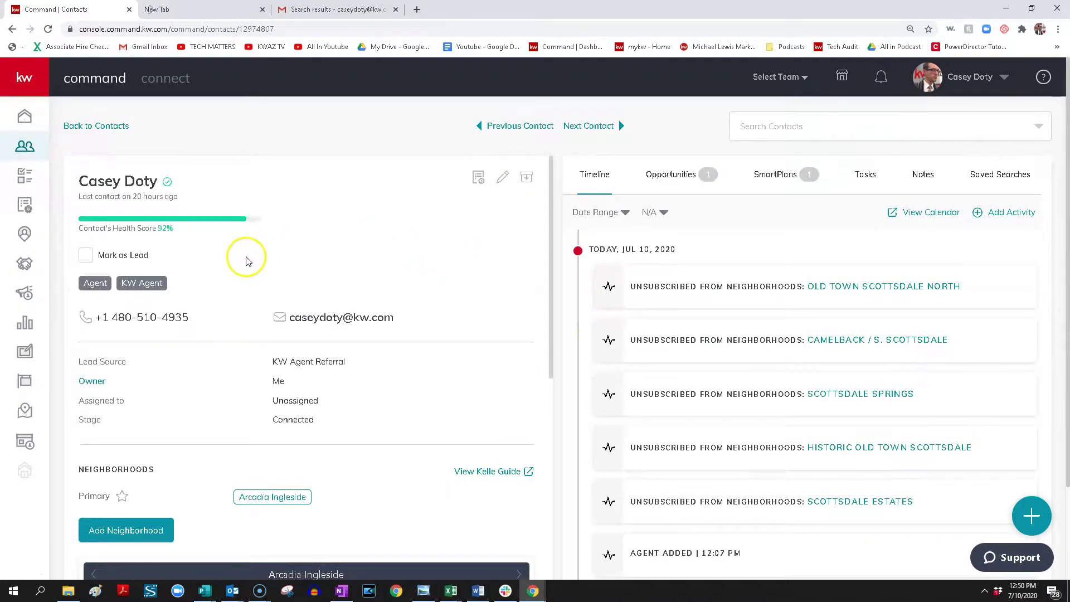
{"action": "left_click", "coordinate": [998, 176]}
{"action": "left_click", "coordinate": [801, 305]}
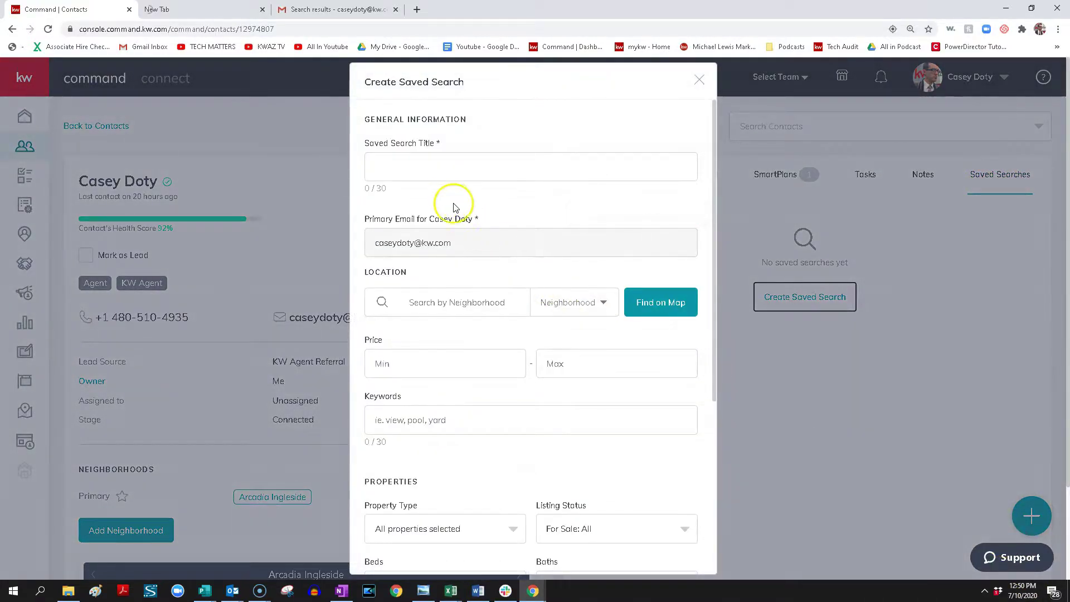
Title the saved search with the contact's first name followed by 85260.
{"action": "left_click", "coordinate": [457, 170]}
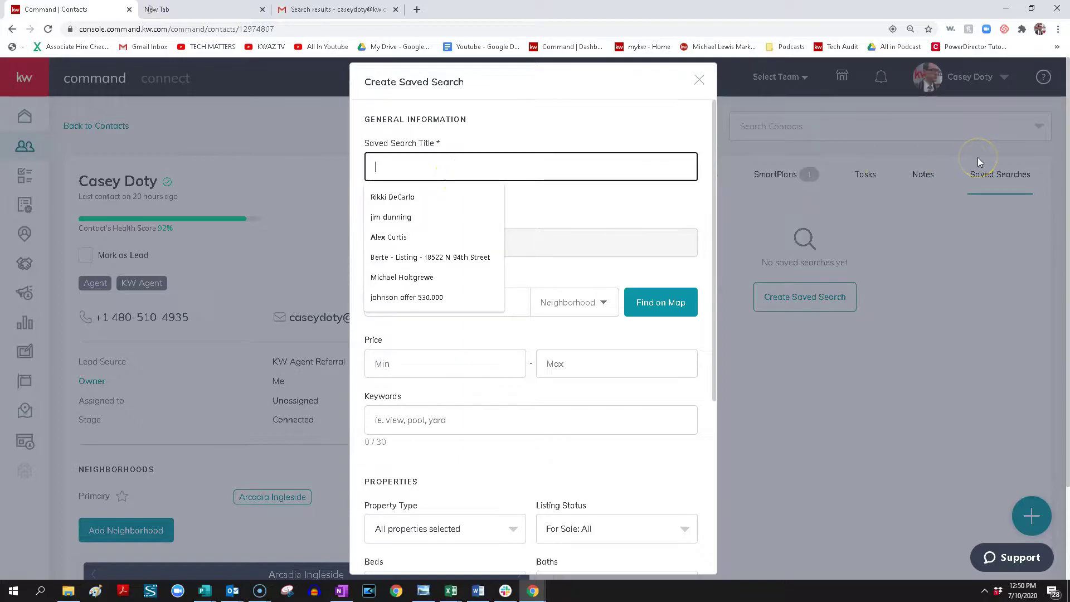
{"action": "type", "text": "Casey "}
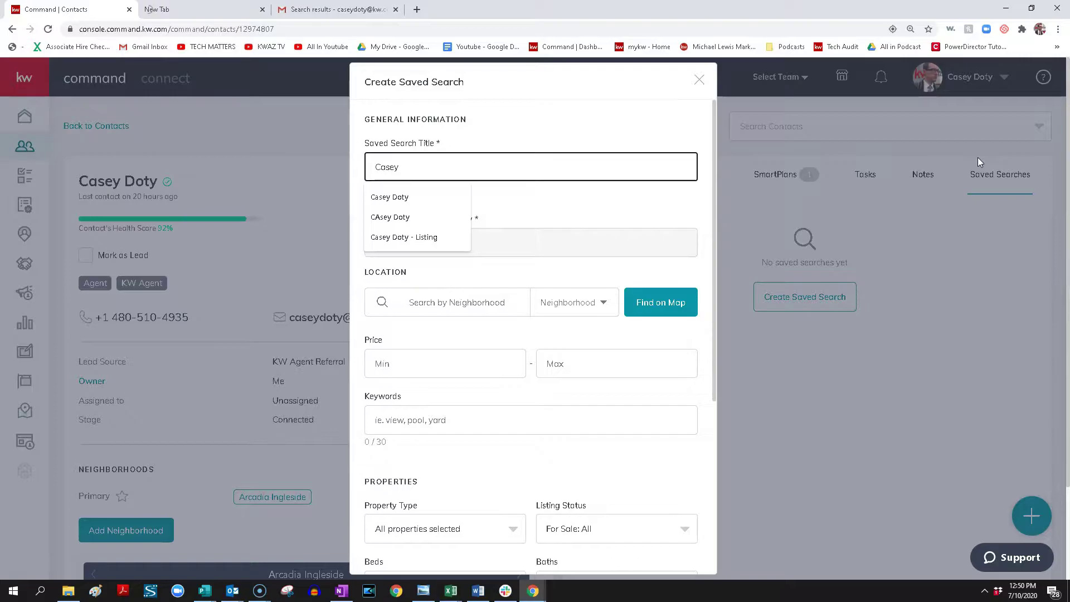
{"action": "type", "text": "85260"}
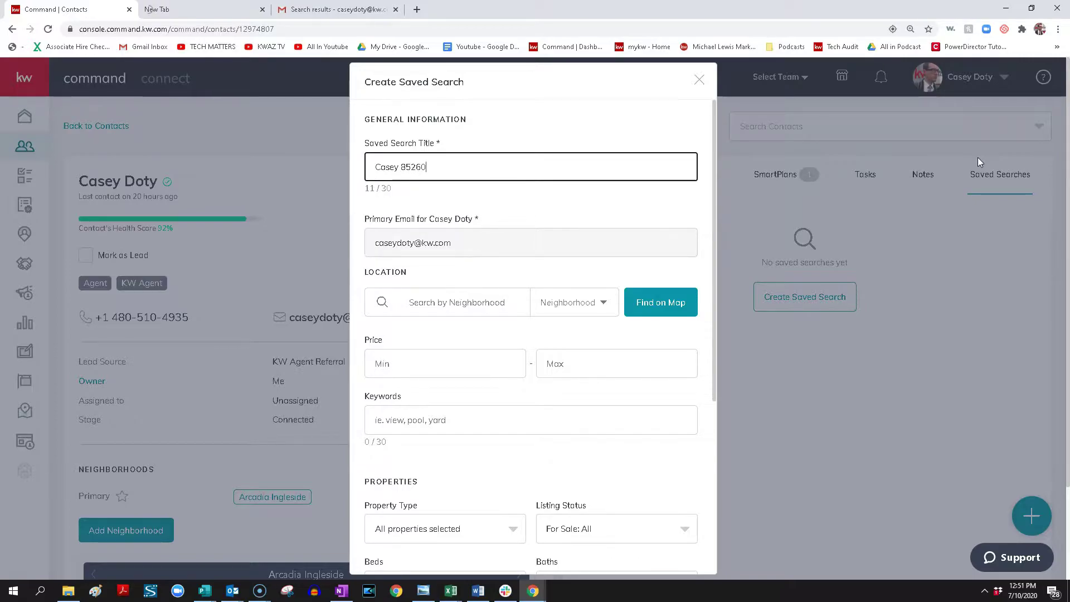
Switch the location search to Zip and add 85260 as the search area.
{"action": "left_click", "coordinate": [455, 304]}
{"action": "left_click", "coordinate": [564, 307]}
{"action": "left_click", "coordinate": [556, 346]}
{"action": "left_click", "coordinate": [457, 302]}
{"action": "type", "text": "85260"}
{"action": "left_click", "coordinate": [432, 332]}
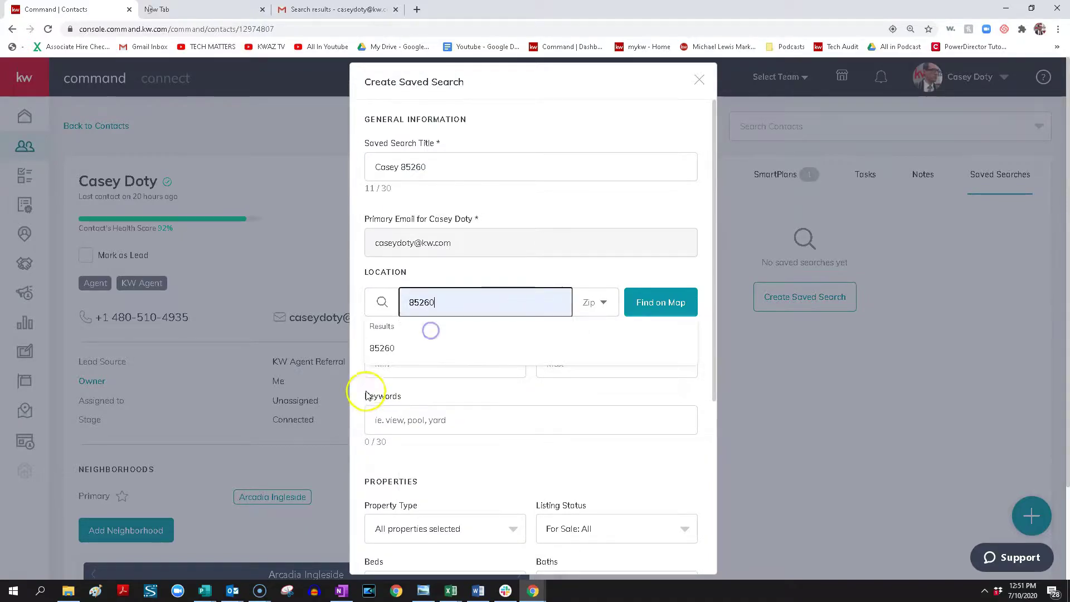
{"action": "left_click", "coordinate": [382, 352]}
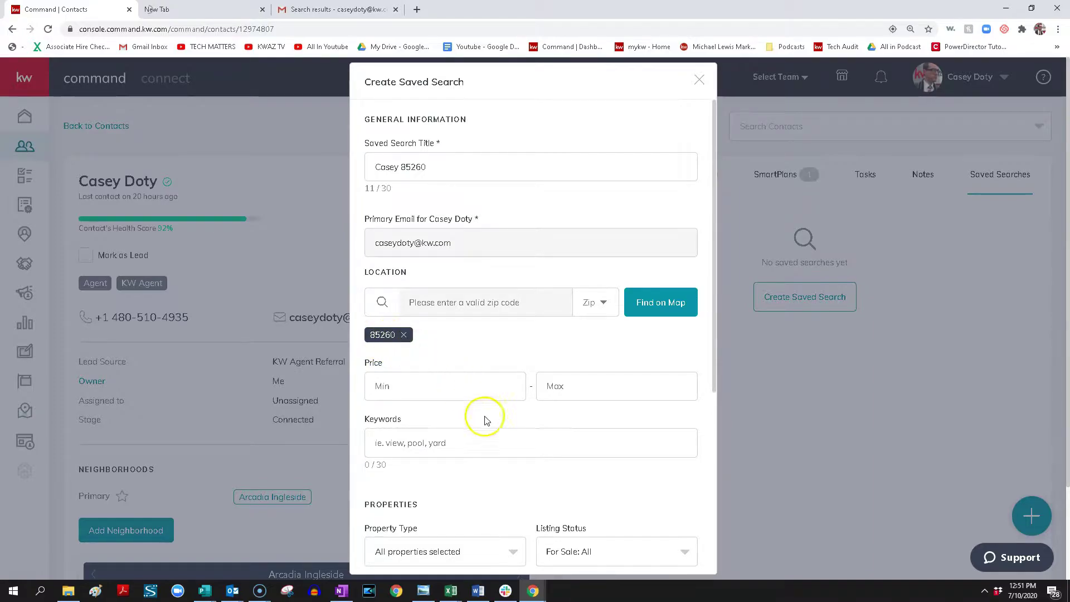
Open the location map and examine the neighborhood boundaries around Scottsdale and Paradise Valley.
{"action": "left_click", "coordinate": [641, 304]}
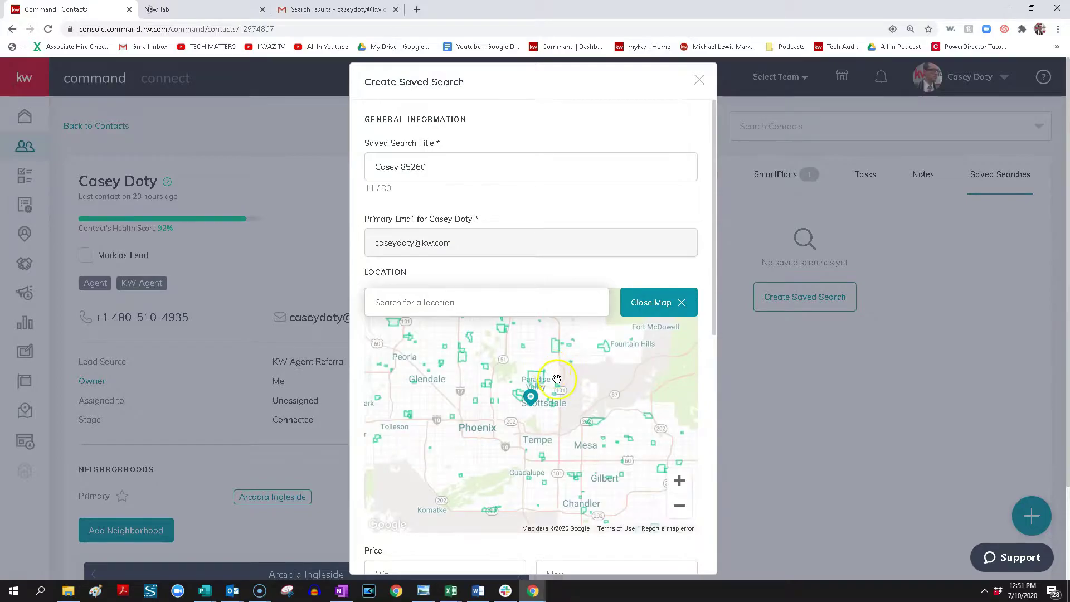
{"action": "left_click", "coordinate": [677, 482]}
{"action": "left_click", "coordinate": [678, 483]}
{"action": "left_click", "coordinate": [678, 483]}
{"action": "left_click", "coordinate": [678, 482]}
{"action": "left_click_drag", "start_coordinate": [611, 391], "coordinate": [537, 452]}
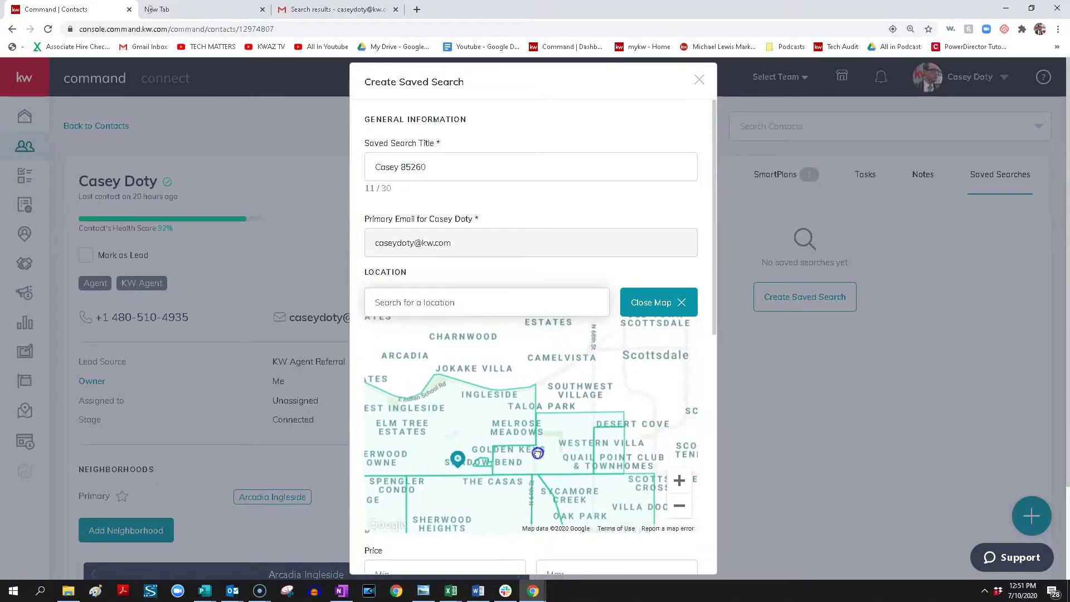
{"action": "left_click_drag", "start_coordinate": [554, 383], "coordinate": [514, 459]}
{"action": "left_click_drag", "start_coordinate": [569, 416], "coordinate": [507, 441]}
{"action": "left_click", "coordinate": [680, 506]}
{"action": "left_click", "coordinate": [679, 506]}
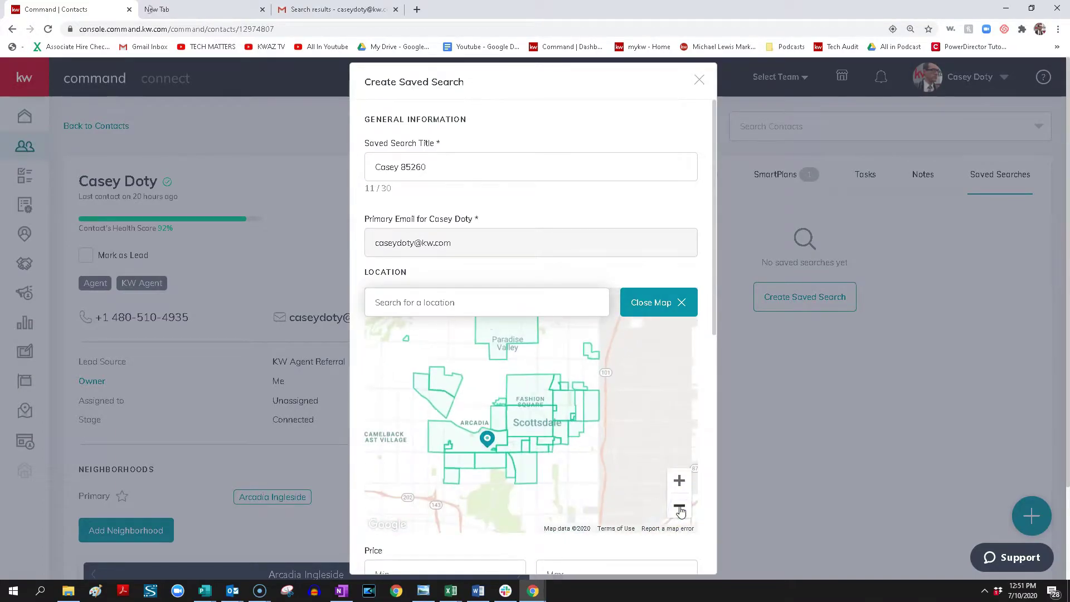
{"action": "left_click_drag", "start_coordinate": [613, 408], "coordinate": [554, 420]}
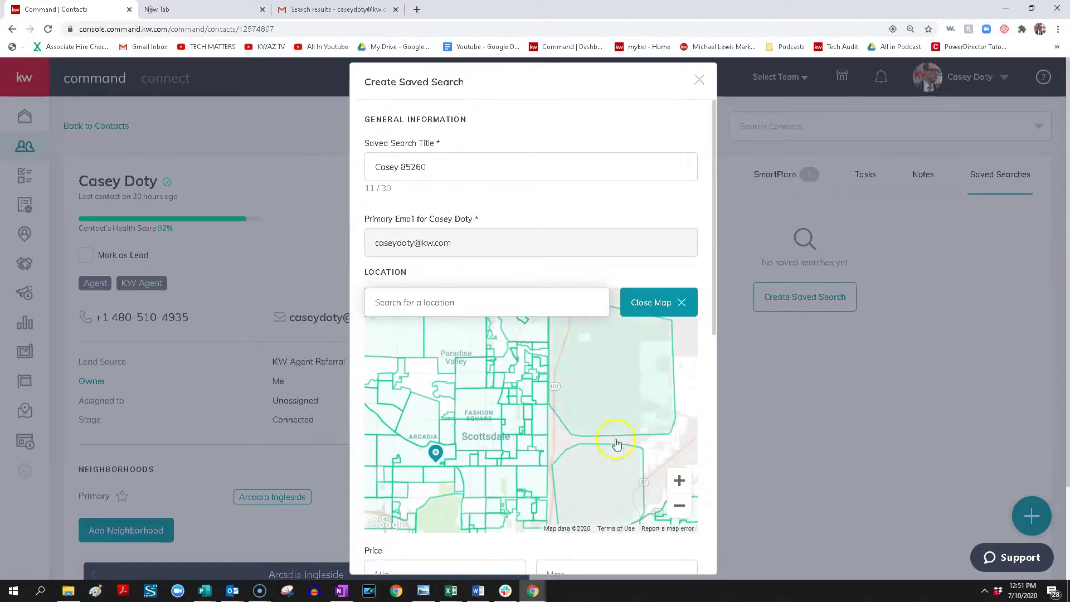
{"action": "left_click", "coordinate": [682, 507]}
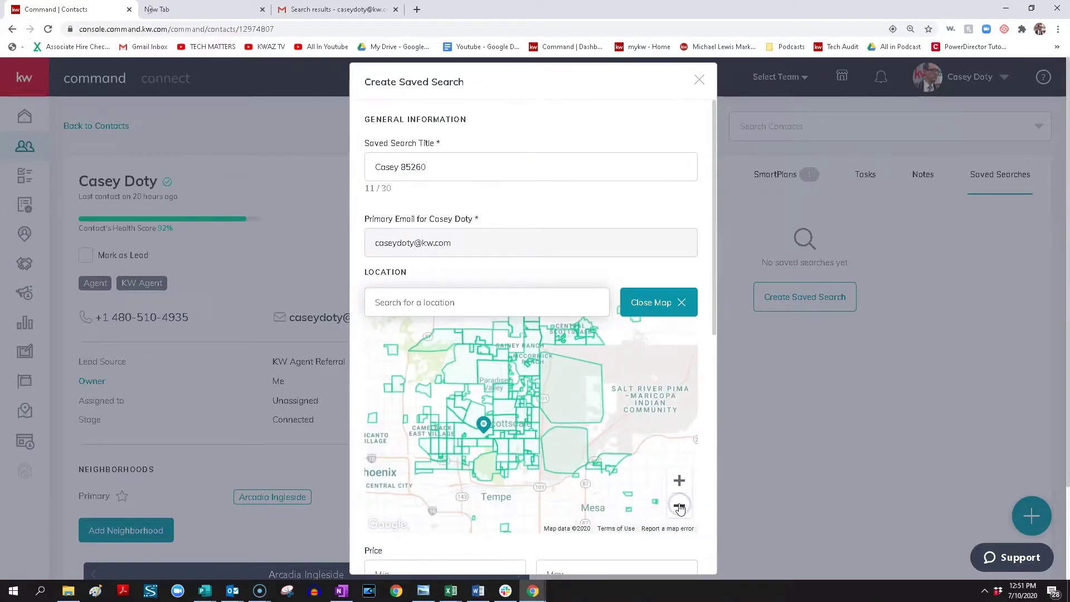
{"action": "left_click_drag", "start_coordinate": [625, 425], "coordinate": [590, 493]}
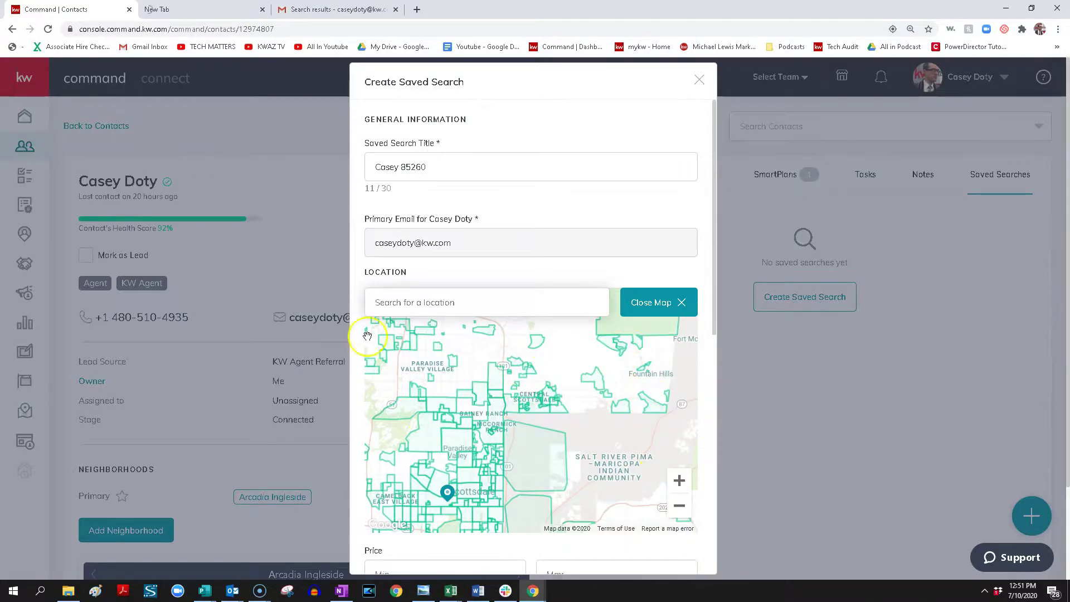
Close the location map and set the search location to zip code 85260.
{"action": "left_click", "coordinate": [680, 312]}
{"action": "left_click", "coordinate": [536, 313]}
{"action": "left_click", "coordinate": [539, 348]}
{"action": "left_click", "coordinate": [481, 310]}
{"action": "type", "text": "85260"}
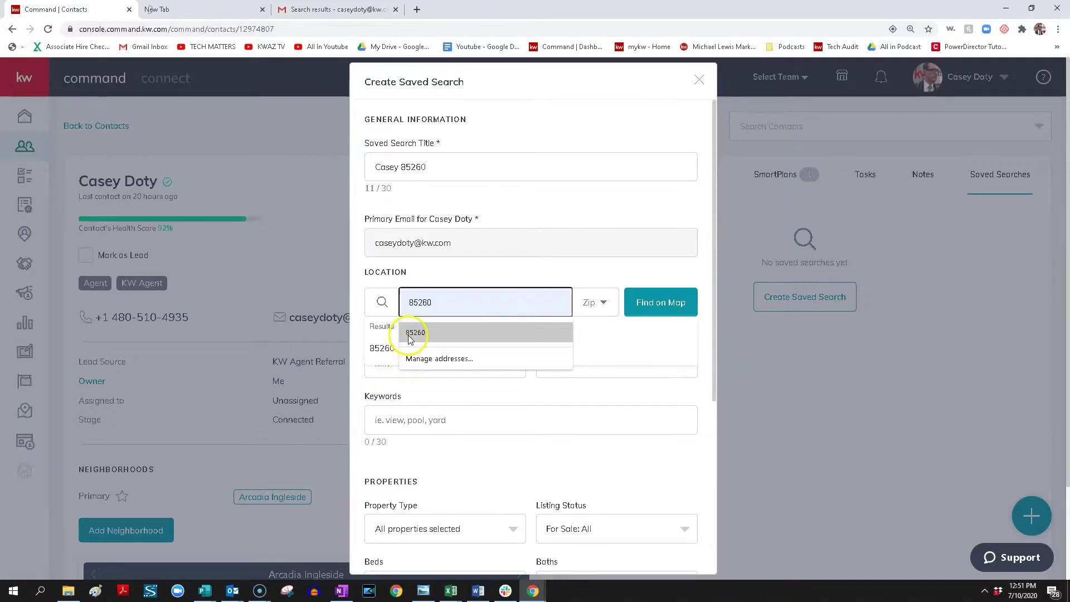
{"action": "left_click", "coordinate": [381, 347]}
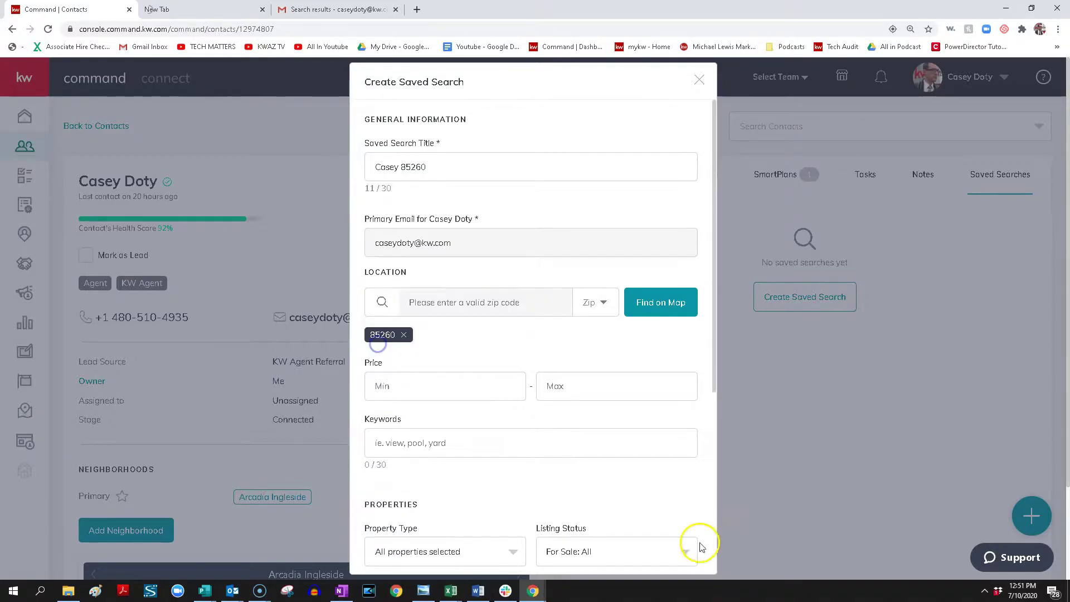
Set the price range from $450,000 to $700,000.
{"action": "left_click", "coordinate": [447, 386]}
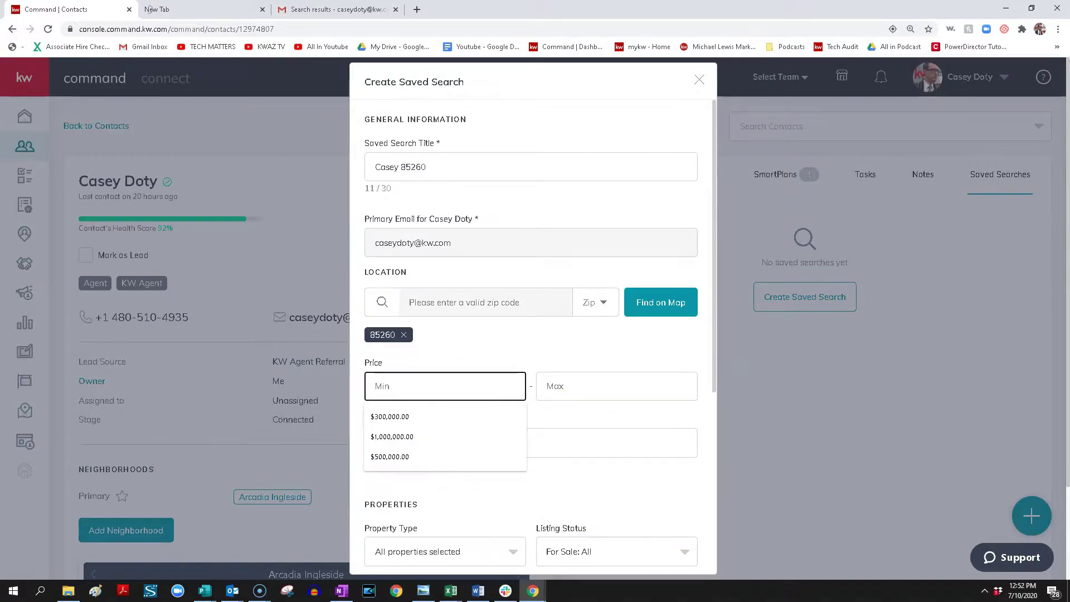
{"action": "type", "text": "$450"}
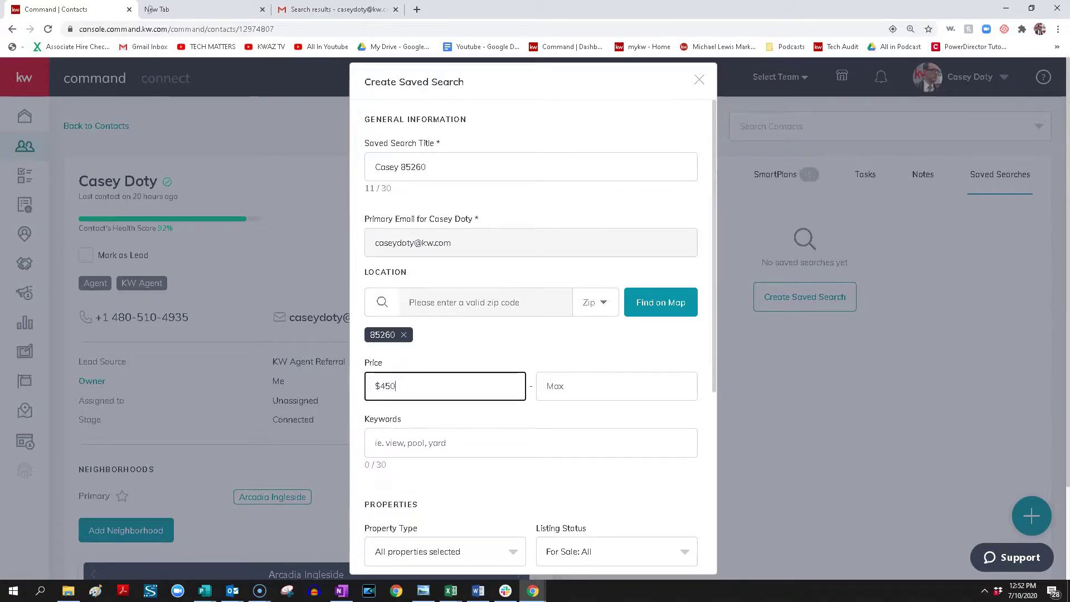
{"action": "type", "text": ",000"}
{"action": "key", "text": "Tab"}
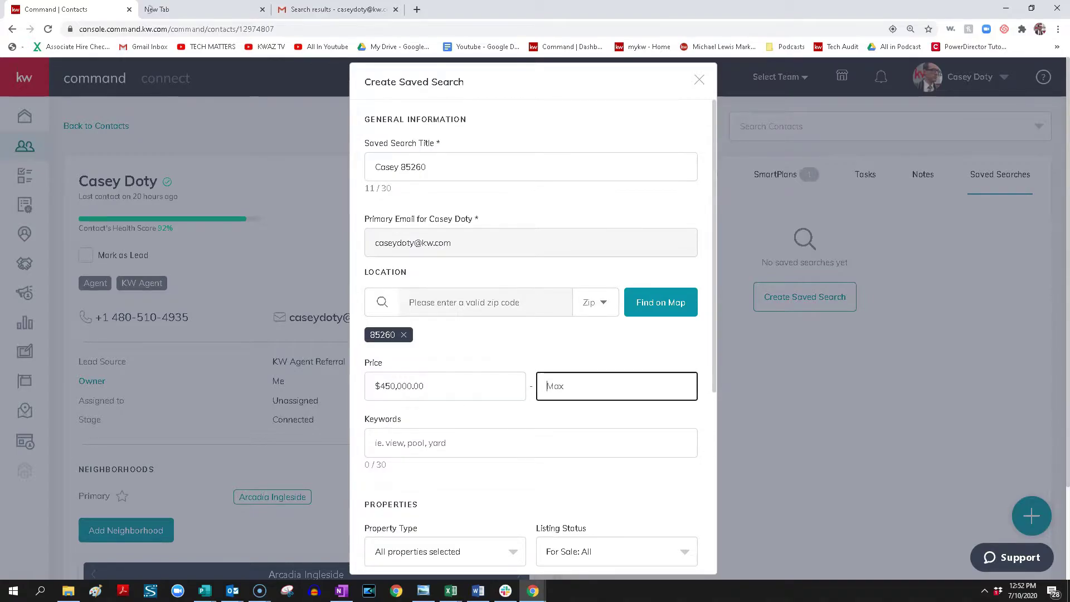
{"action": "type", "text": "$700"}
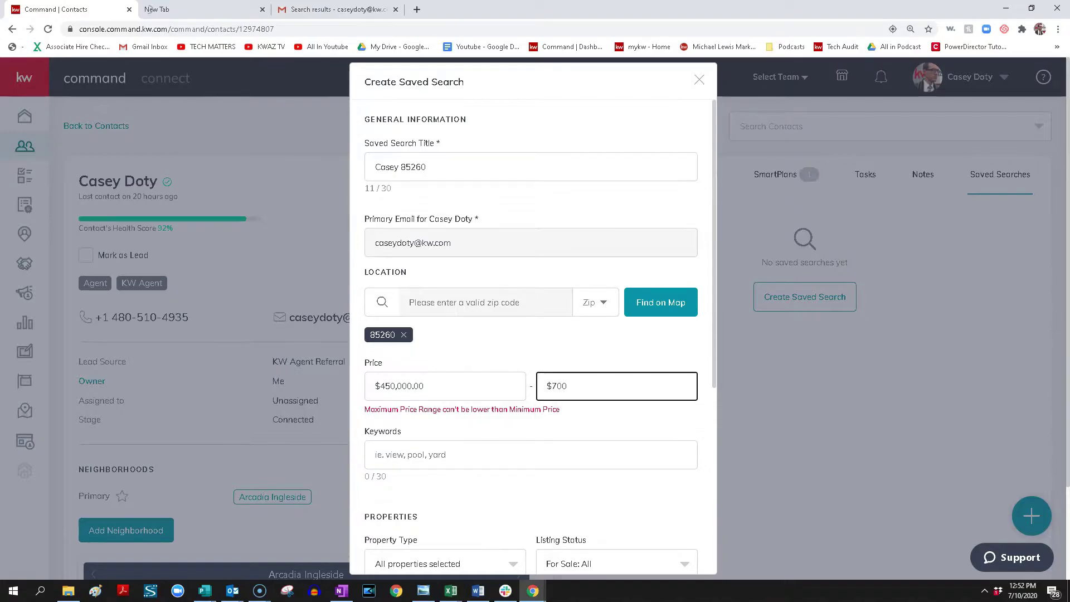
{"action": "type", "text": ",000"}
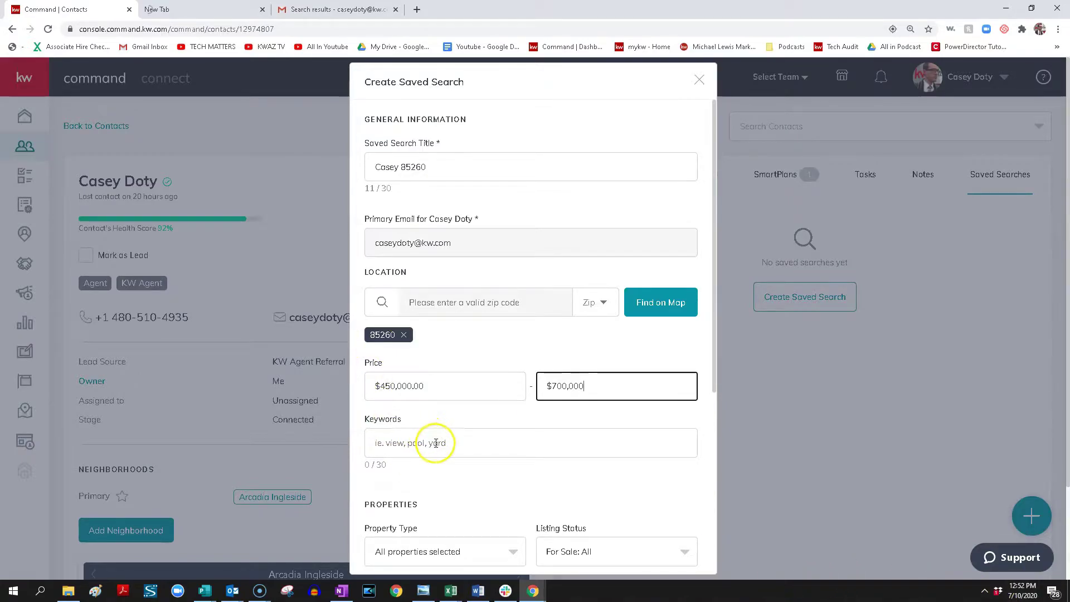
Limit the property type to Houses by deselecting every other type.
{"action": "scroll", "coordinate": [436, 444], "scroll_direction": "down", "scroll_amount": 1}
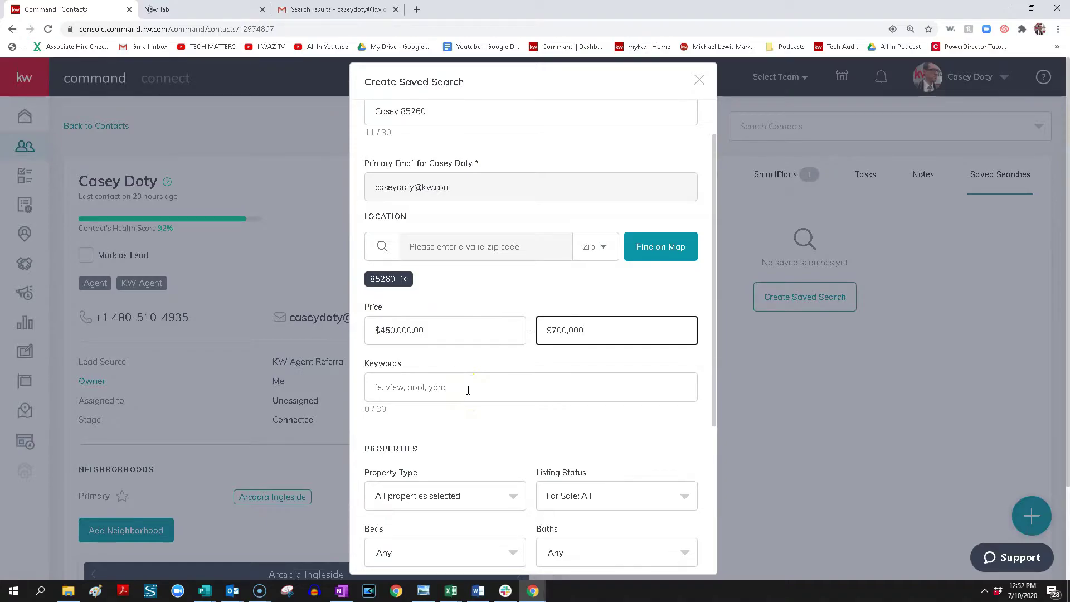
{"action": "scroll", "coordinate": [496, 429], "scroll_direction": "down", "scroll_amount": 2}
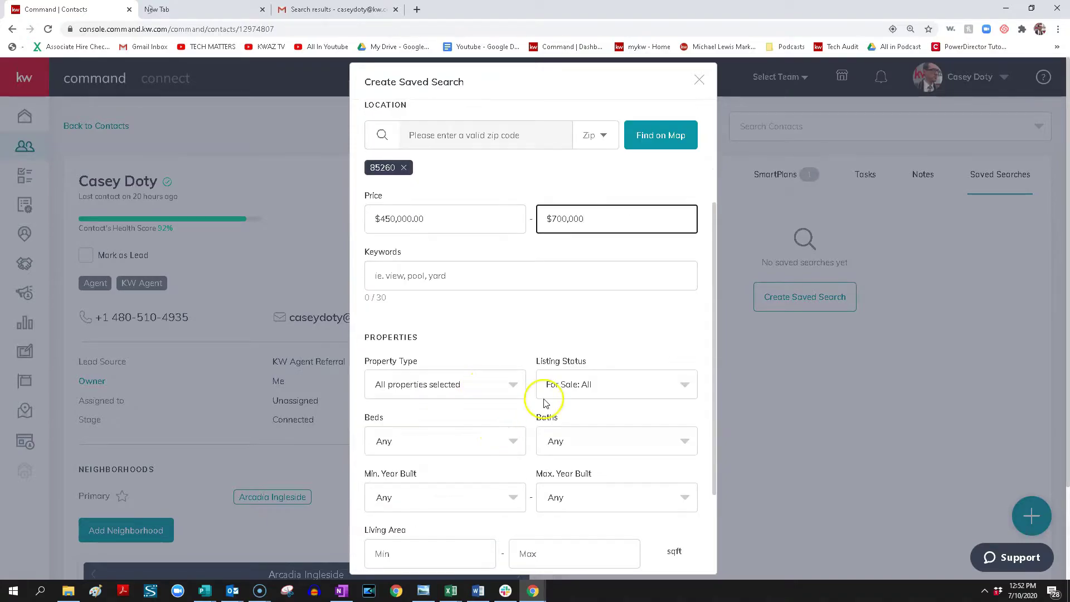
{"action": "left_click", "coordinate": [524, 393]}
{"action": "scroll", "coordinate": [390, 441], "scroll_direction": "down", "scroll_amount": 1}
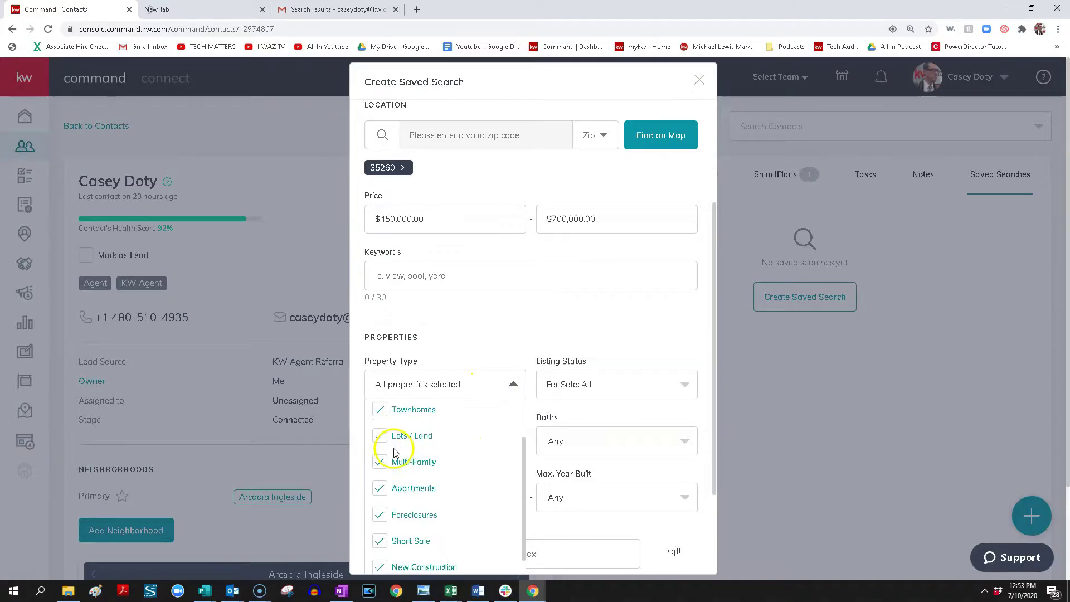
{"action": "left_click", "coordinate": [392, 442]}
{"action": "left_click", "coordinate": [385, 411]}
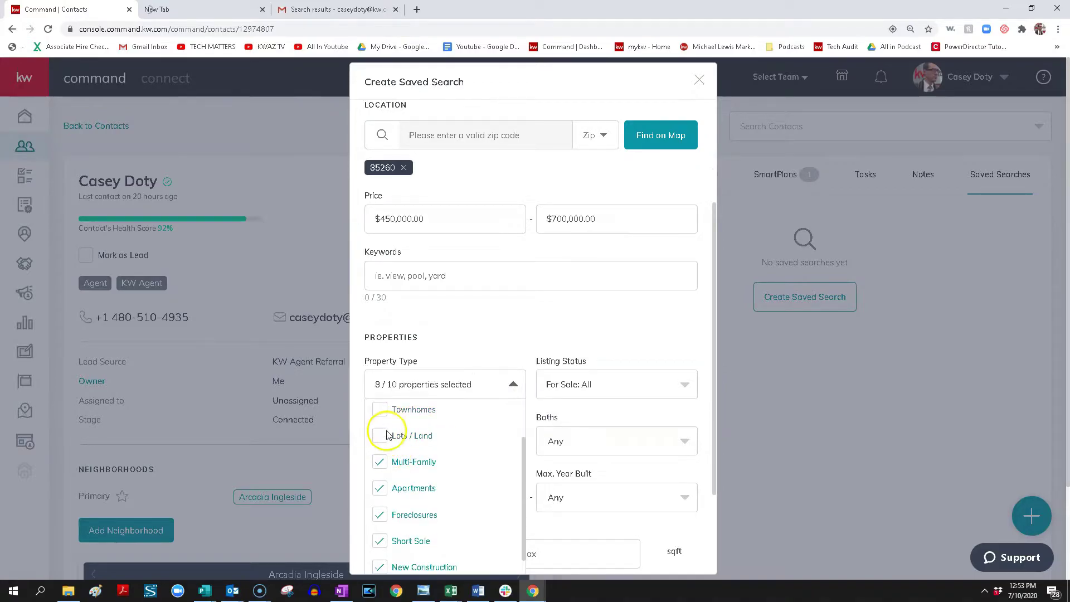
{"action": "scroll", "coordinate": [390, 527], "scroll_direction": "down", "scroll_amount": 1}
{"action": "left_click", "coordinate": [387, 543]}
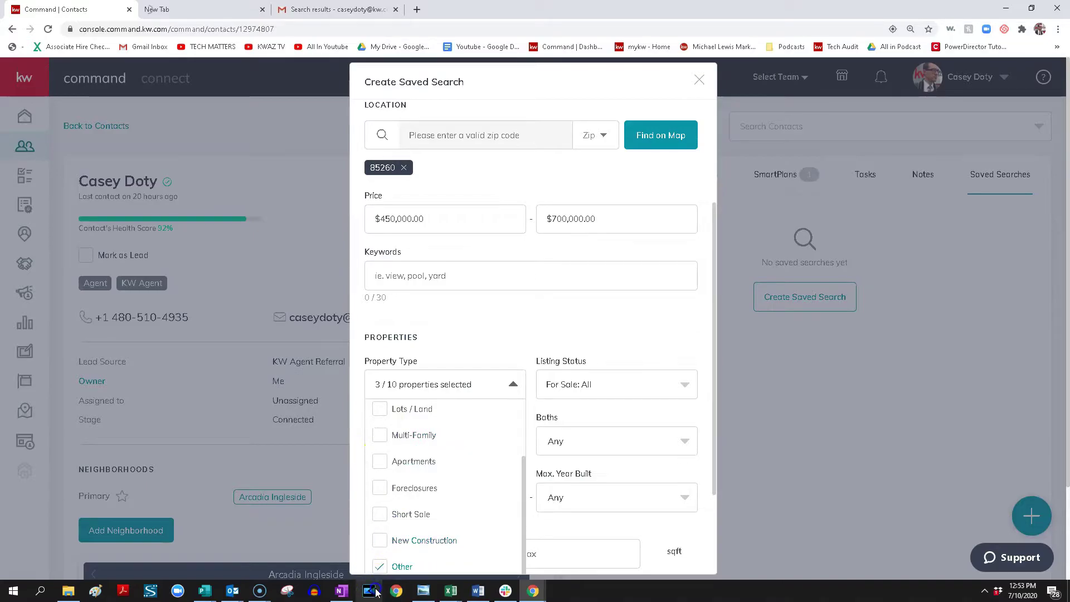
{"action": "left_click", "coordinate": [380, 566]}
{"action": "scroll", "coordinate": [432, 524], "scroll_direction": "up", "scroll_amount": 3}
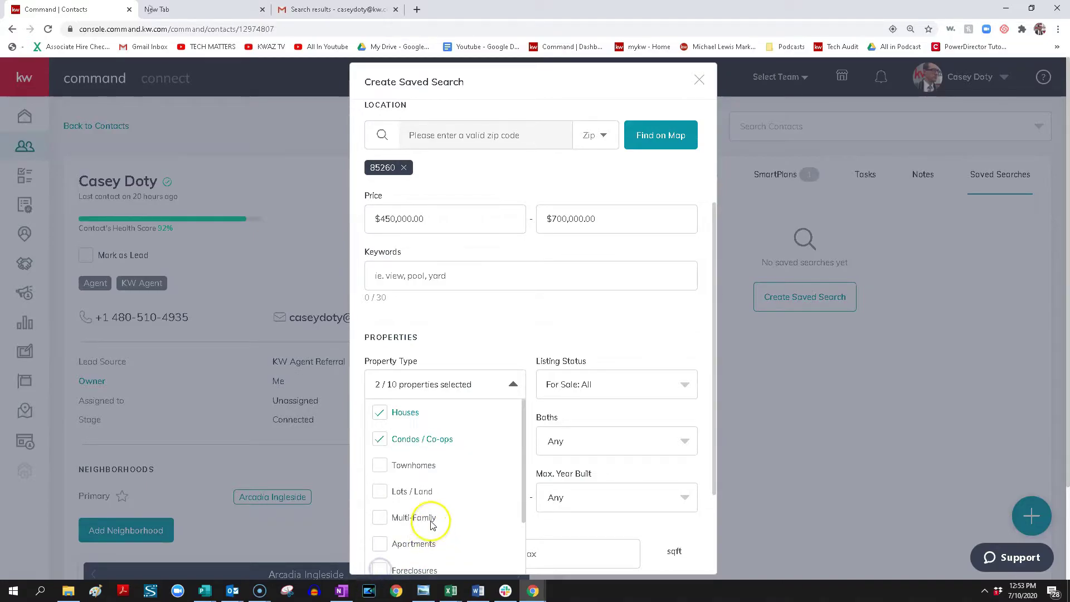
{"action": "left_click", "coordinate": [380, 440]}
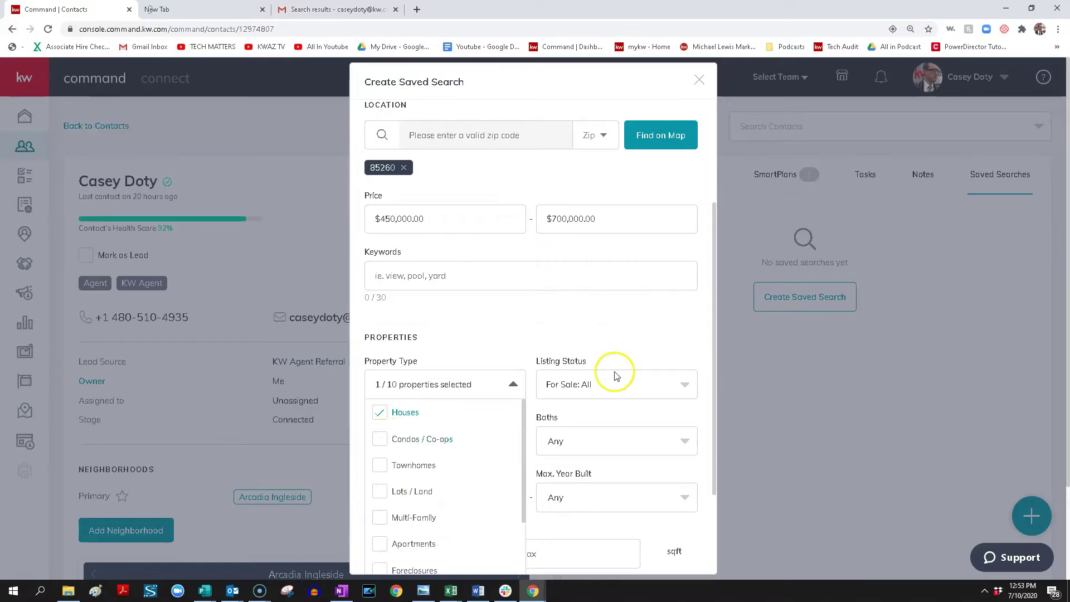
{"action": "left_click", "coordinate": [508, 386]}
Review the listing status and beds options, and create the saved search.
{"action": "left_click", "coordinate": [574, 386]}
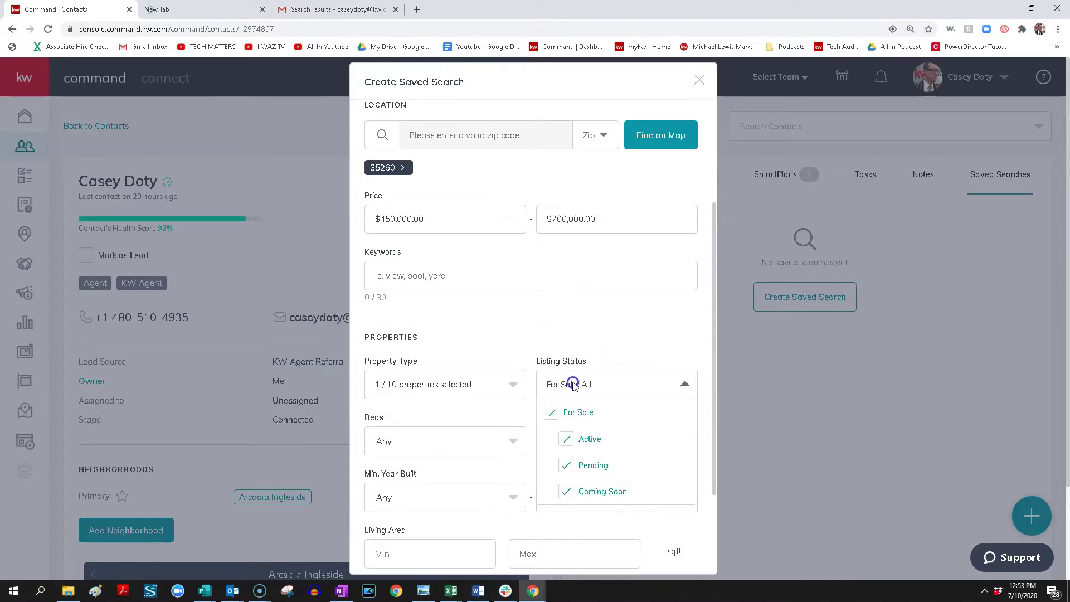
{"action": "scroll", "coordinate": [613, 363], "scroll_direction": "down", "scroll_amount": 2}
{"action": "scroll", "coordinate": [578, 449], "scroll_direction": "up", "scroll_amount": 1}
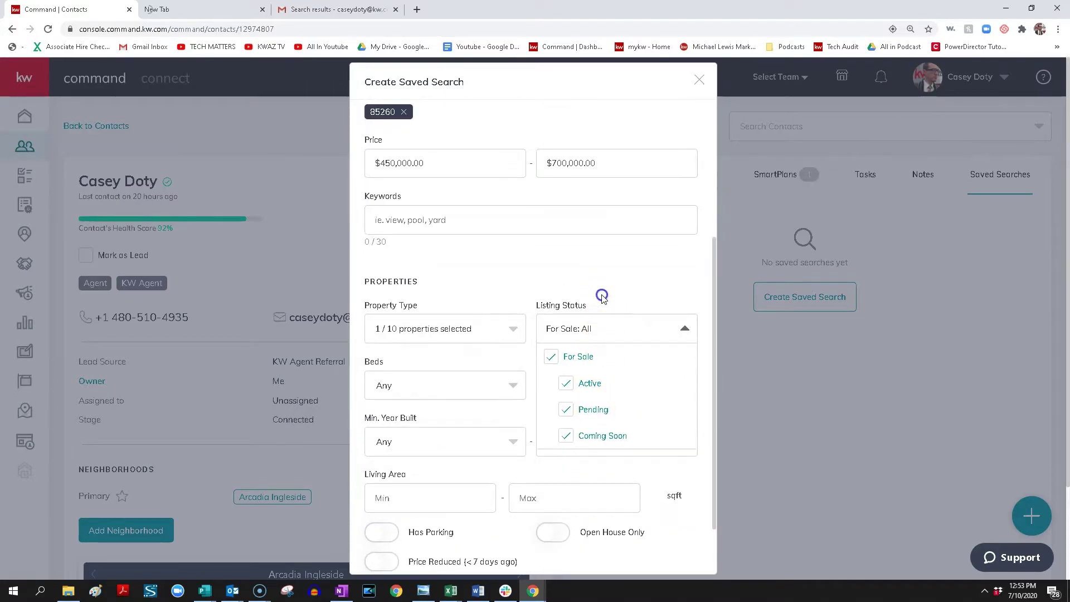
{"action": "left_click", "coordinate": [602, 295]}
{"action": "left_click", "coordinate": [504, 384]}
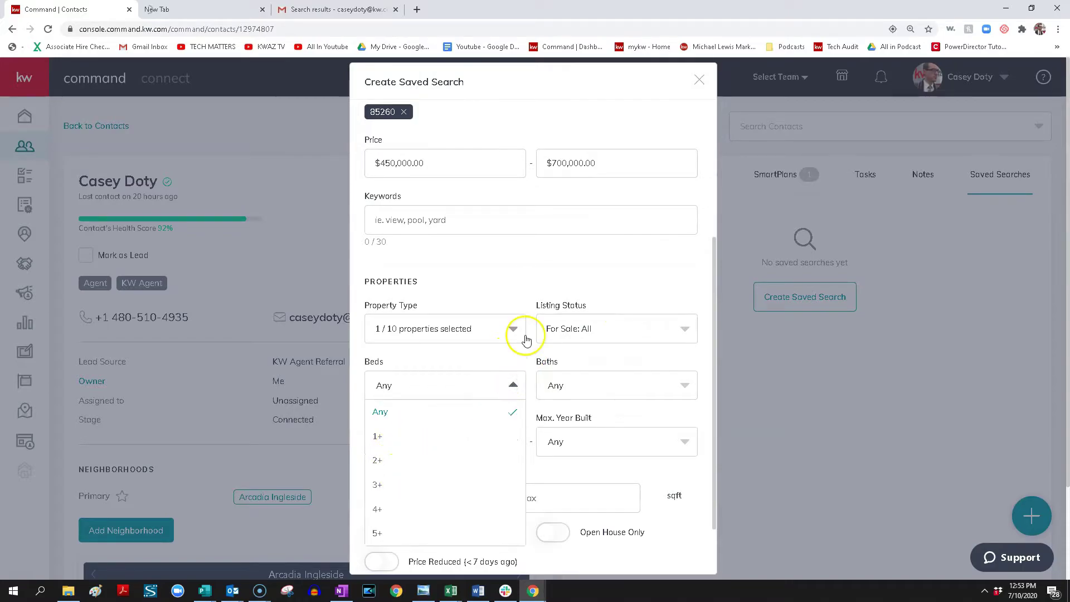
{"action": "left_click", "coordinate": [574, 280]}
{"action": "scroll", "coordinate": [507, 412], "scroll_direction": "down", "scroll_amount": 1}
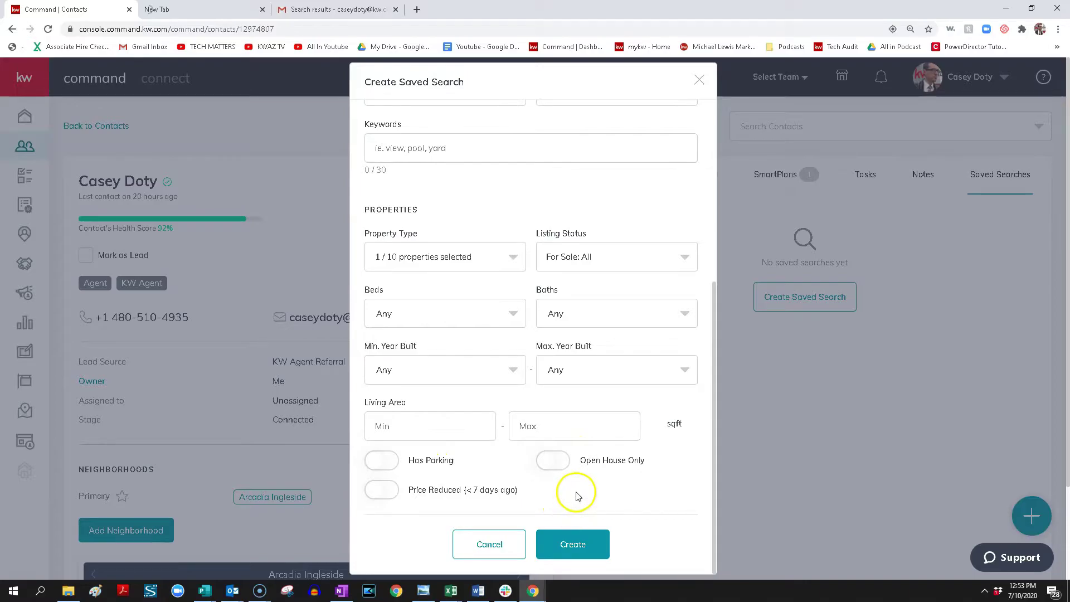
{"action": "left_click", "coordinate": [583, 539]}
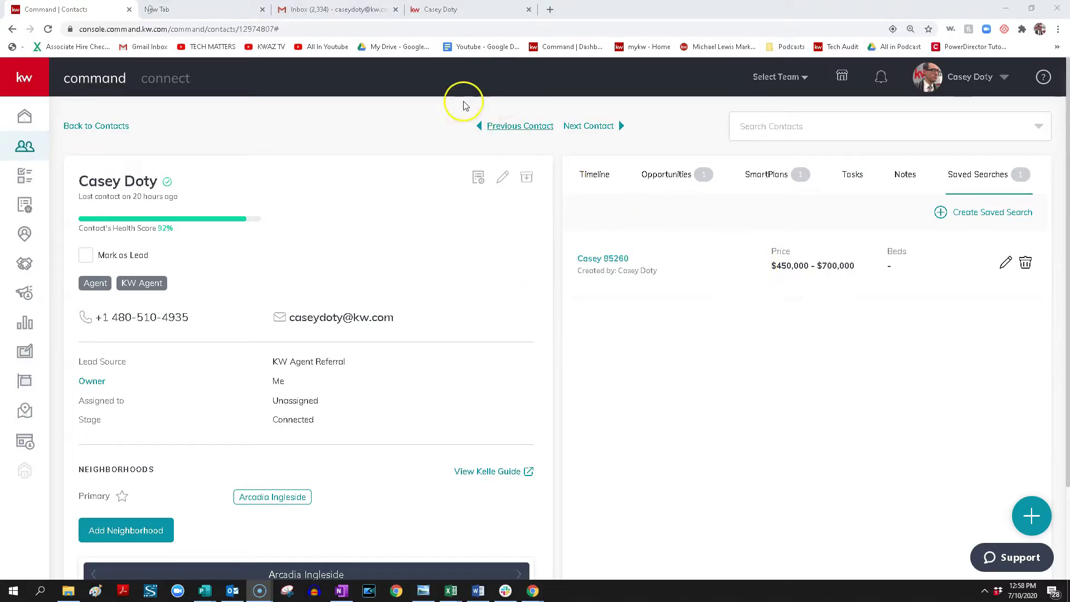
Switch to the agent's consumer property search website and check its KWAZ TV branding.
{"action": "left_click", "coordinate": [487, 7]}
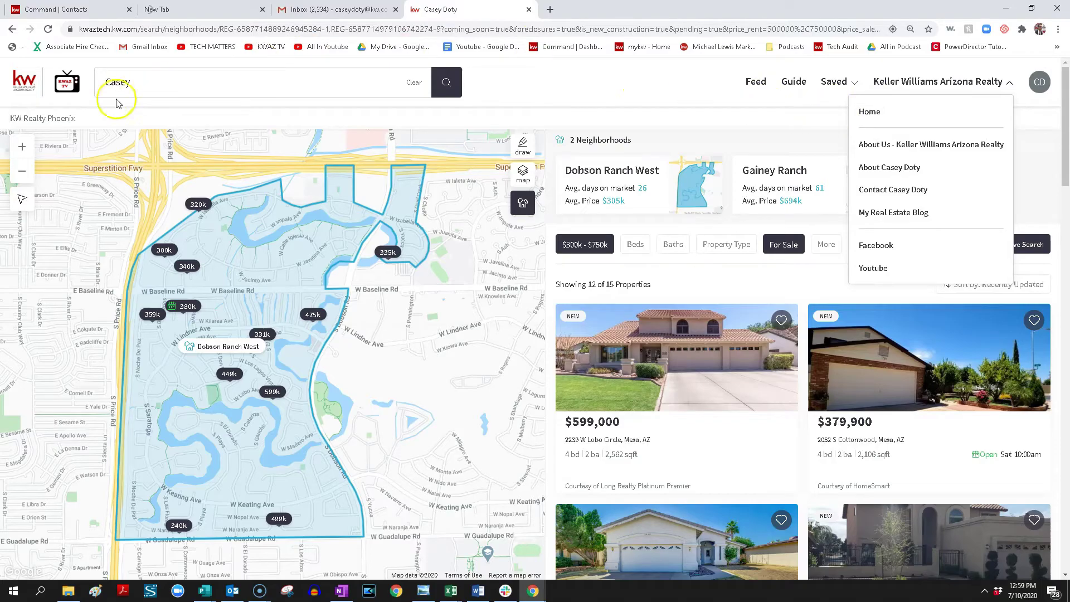
{"action": "left_click", "coordinate": [66, 85]}
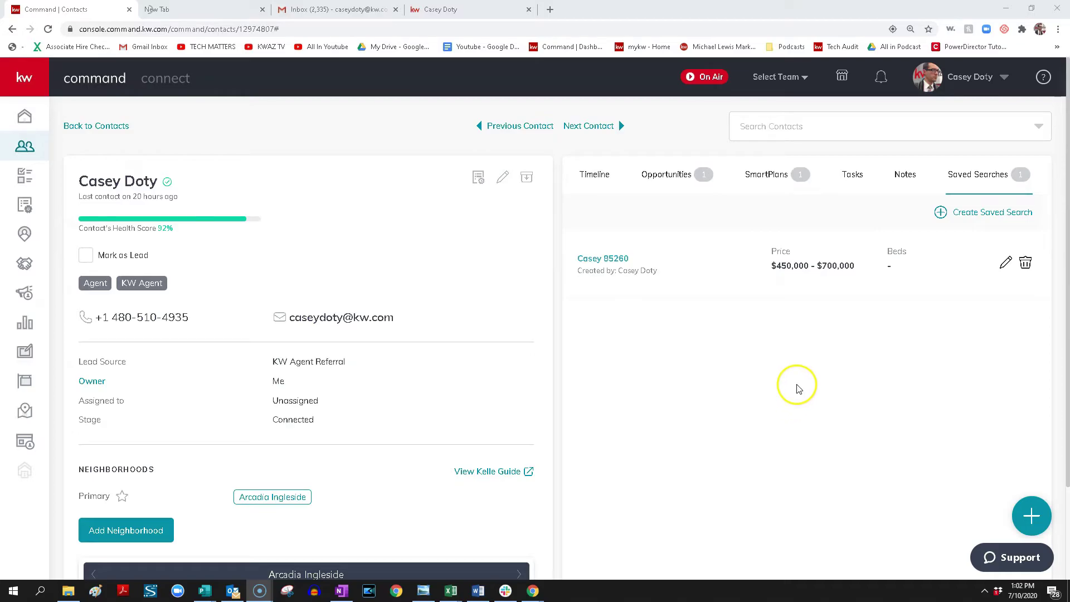
Start another saved search for the contact titled McCormick Ranch, with the McCormick Ranch neighborhood in Scottsdale, AZ as its location.
{"action": "left_click", "coordinate": [988, 214]}
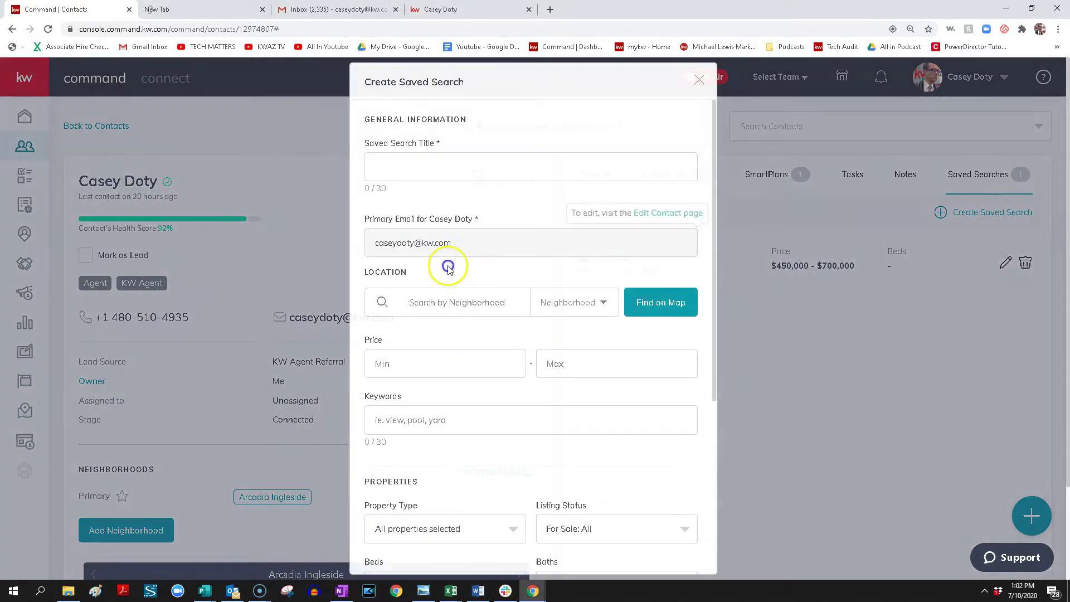
{"action": "left_click", "coordinate": [472, 165]}
{"action": "type", "text": "McCormick Ranch"}
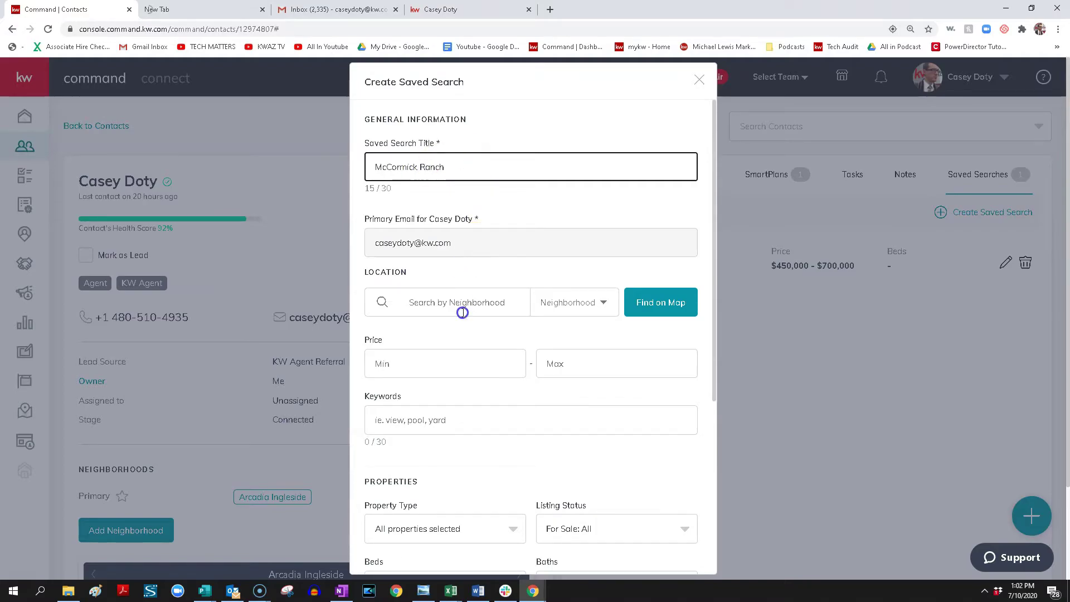
{"action": "left_click", "coordinate": [462, 312]}
{"action": "type", "text": "McCormick"}
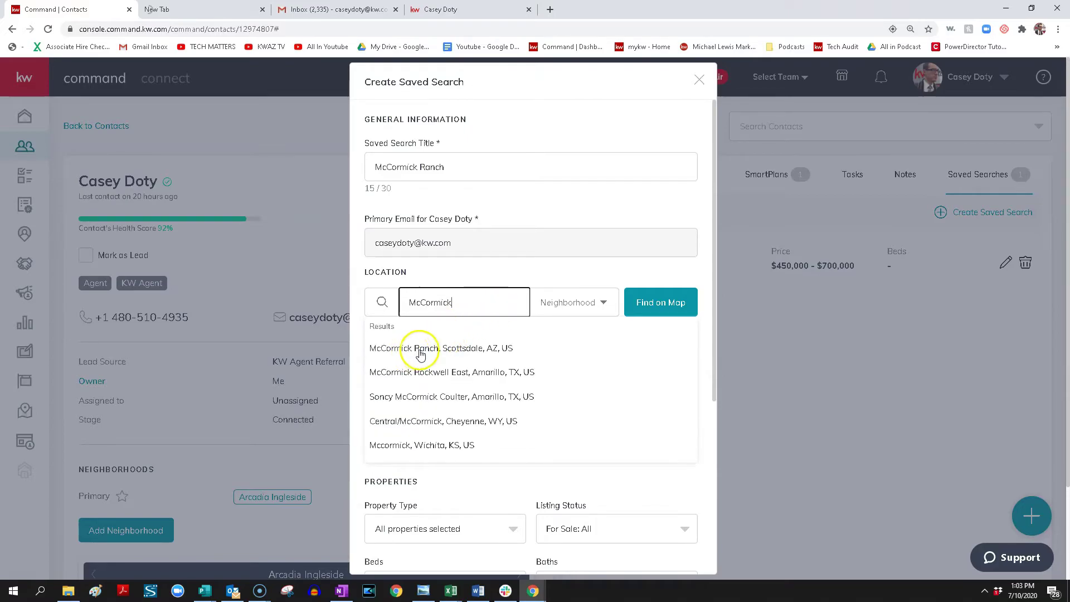
{"action": "left_click", "coordinate": [471, 349]}
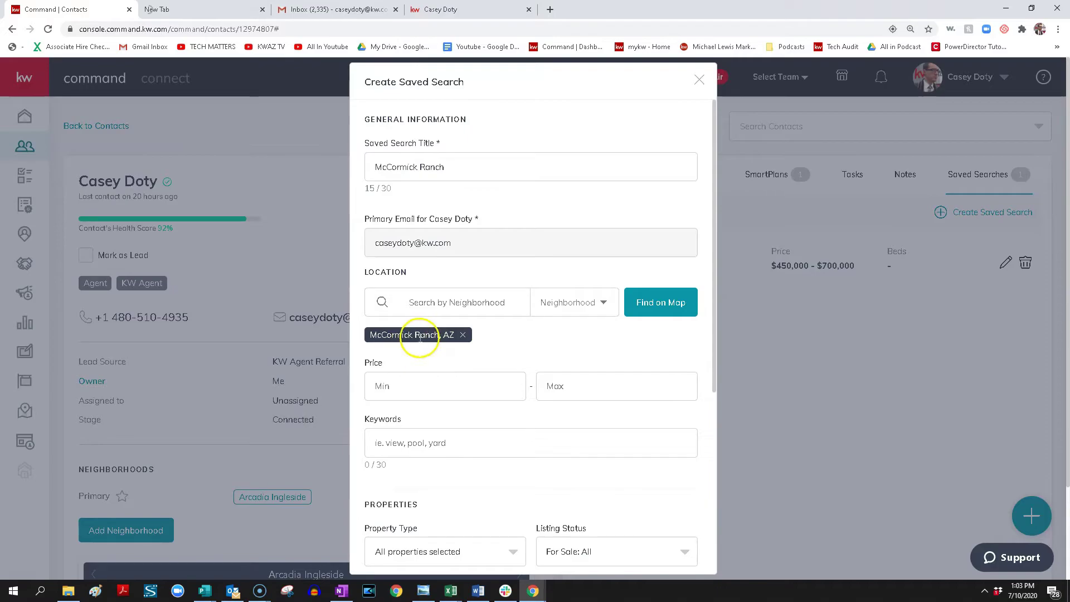
Set the price range from $500,000 to $650,000 and create the saved search.
{"action": "left_click", "coordinate": [486, 382]}
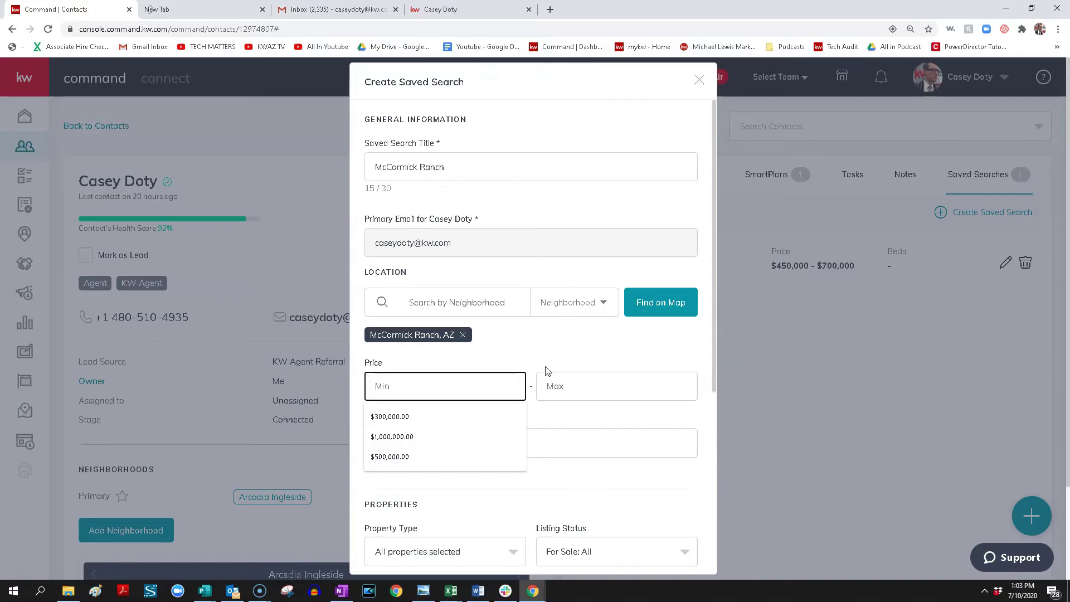
{"action": "type", "text": "$500,000"}
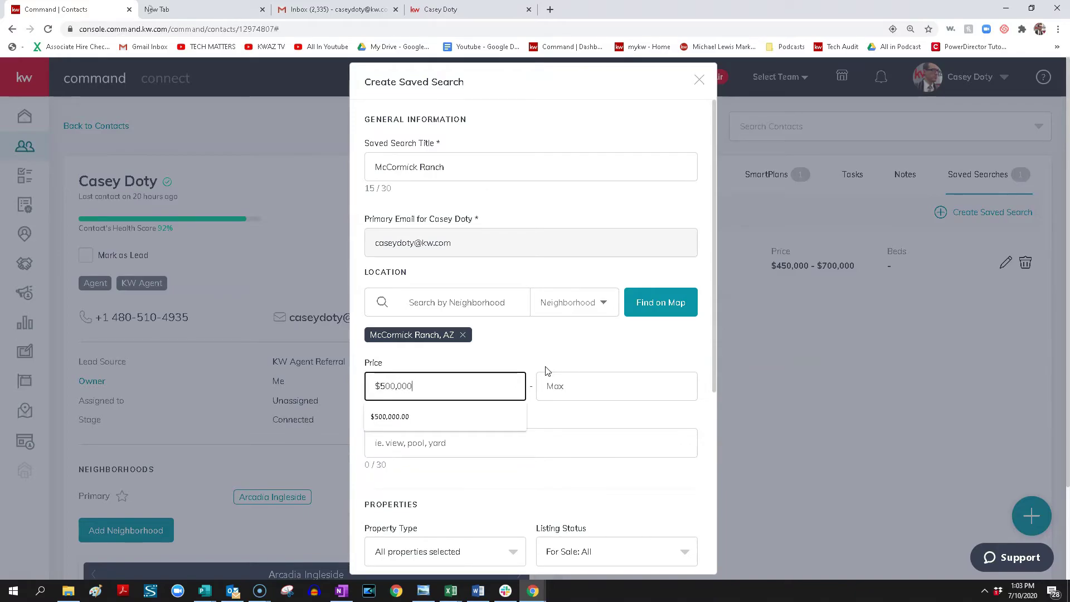
{"action": "key", "text": "Tab"}
{"action": "type", "text": "$650"}
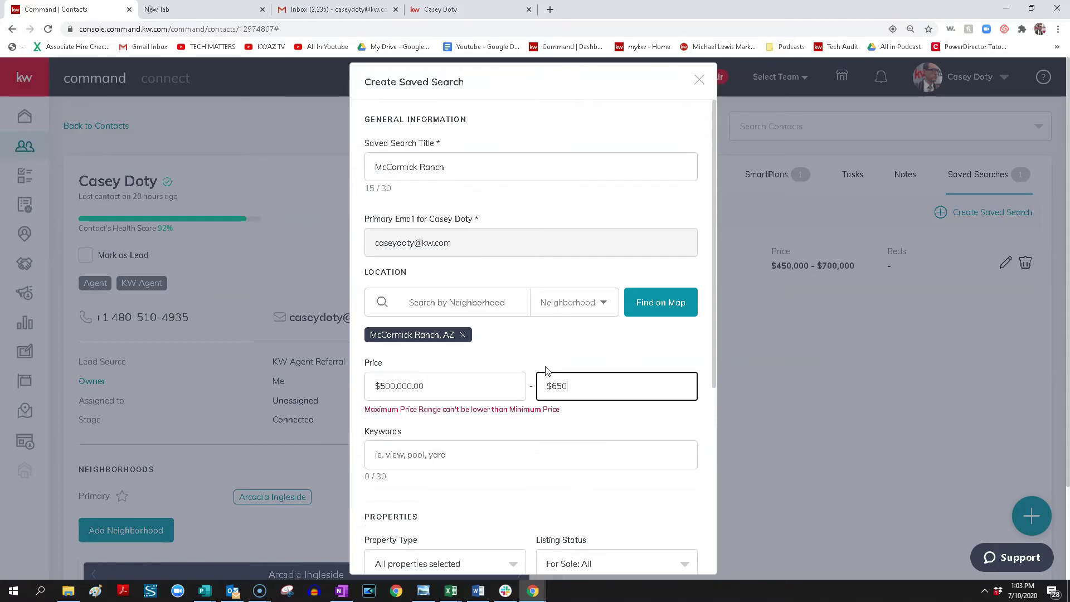
{"action": "type", "text": ",000"}
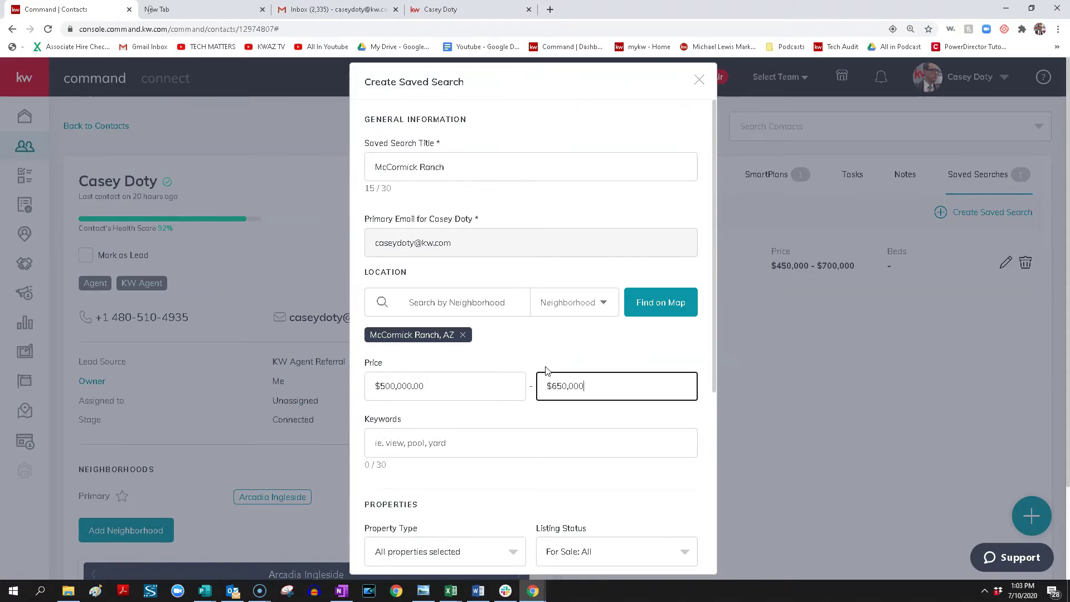
{"action": "scroll", "coordinate": [540, 396], "scroll_direction": "down", "scroll_amount": 3}
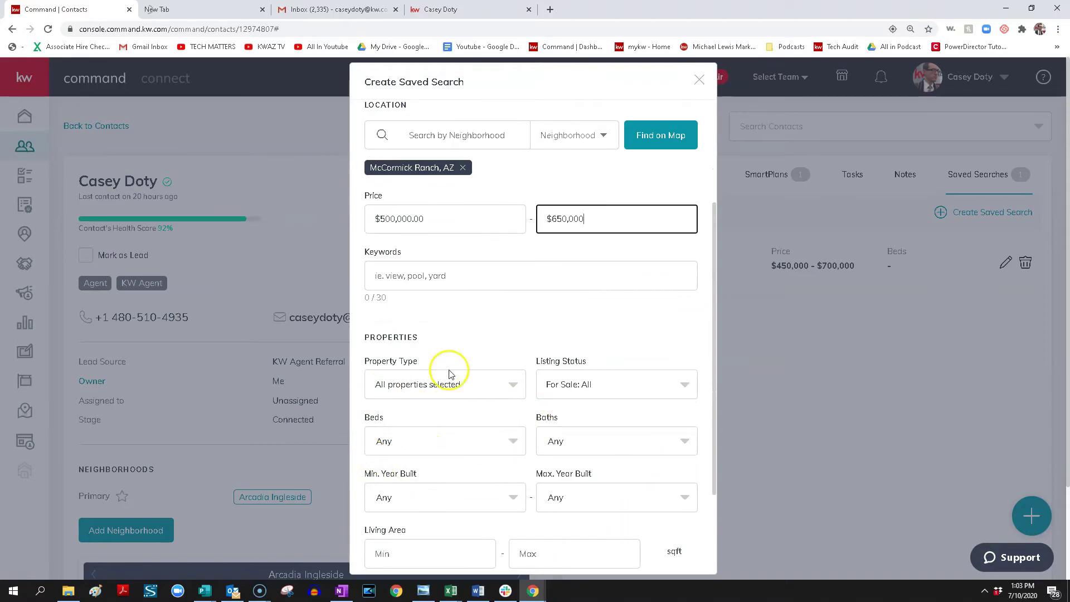
{"action": "scroll", "coordinate": [474, 474], "scroll_direction": "down", "scroll_amount": 2}
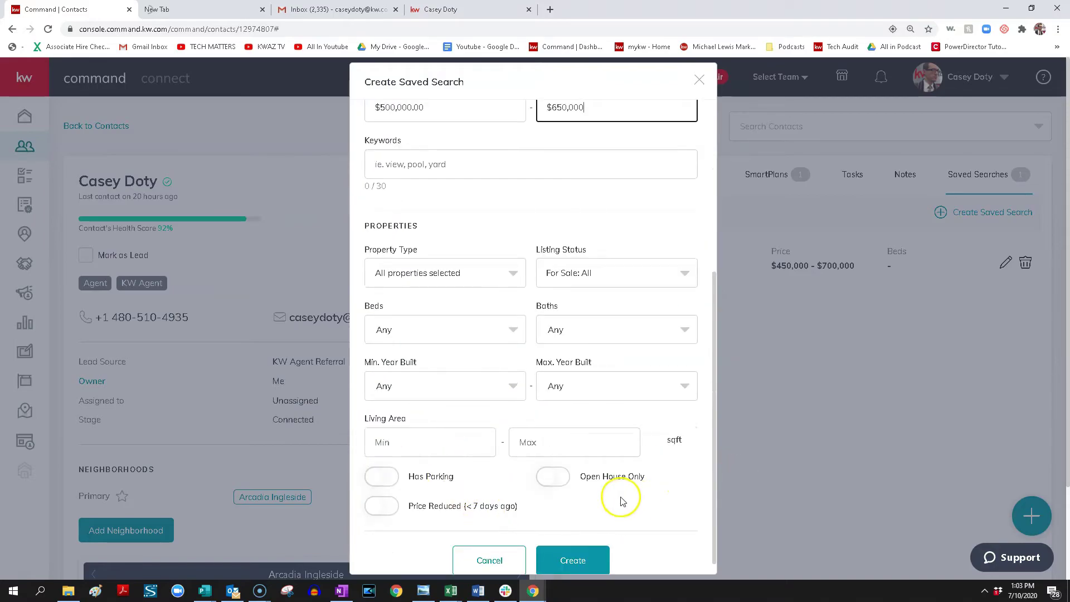
{"action": "scroll", "coordinate": [612, 496], "scroll_direction": "down", "scroll_amount": 1}
{"action": "left_click", "coordinate": [573, 541]}
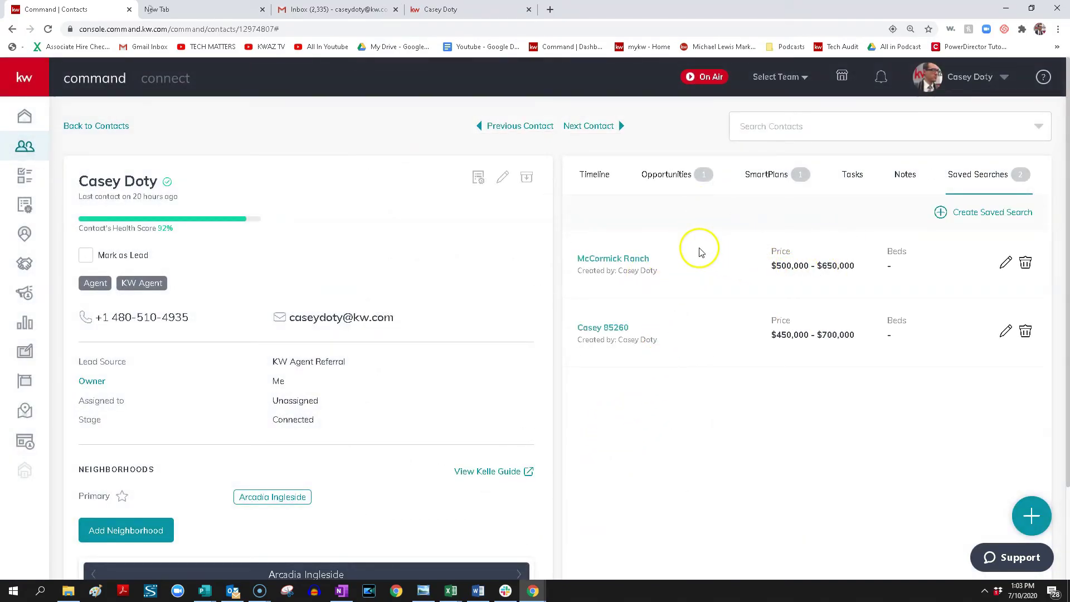
Switch to the agent's consumer website, reload it, and open the McCormick Ranch saved search.
{"action": "left_click", "coordinate": [498, 10]}
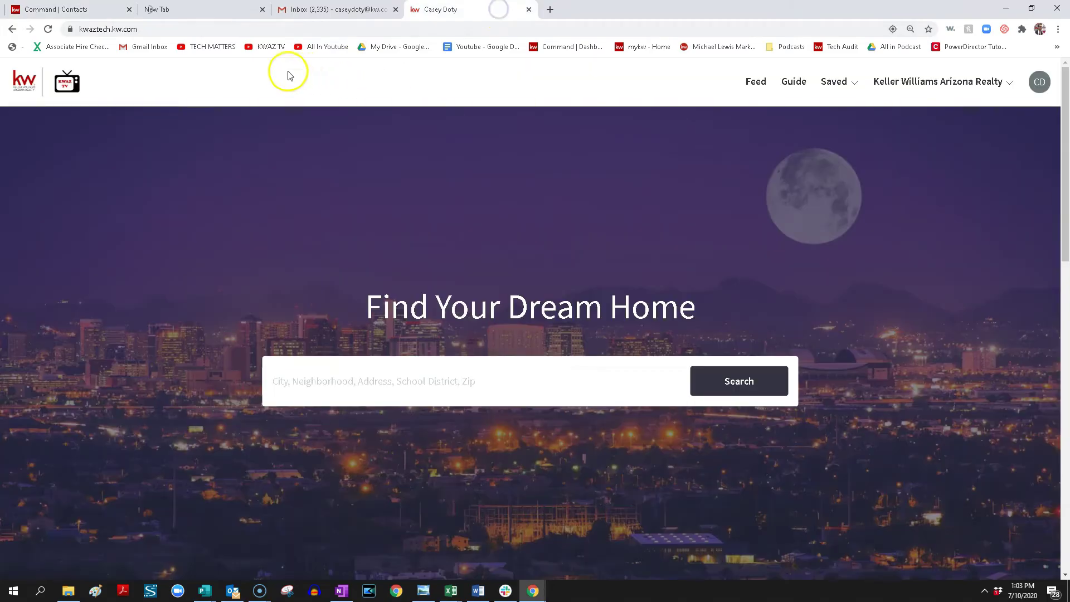
{"action": "left_click", "coordinate": [48, 29]}
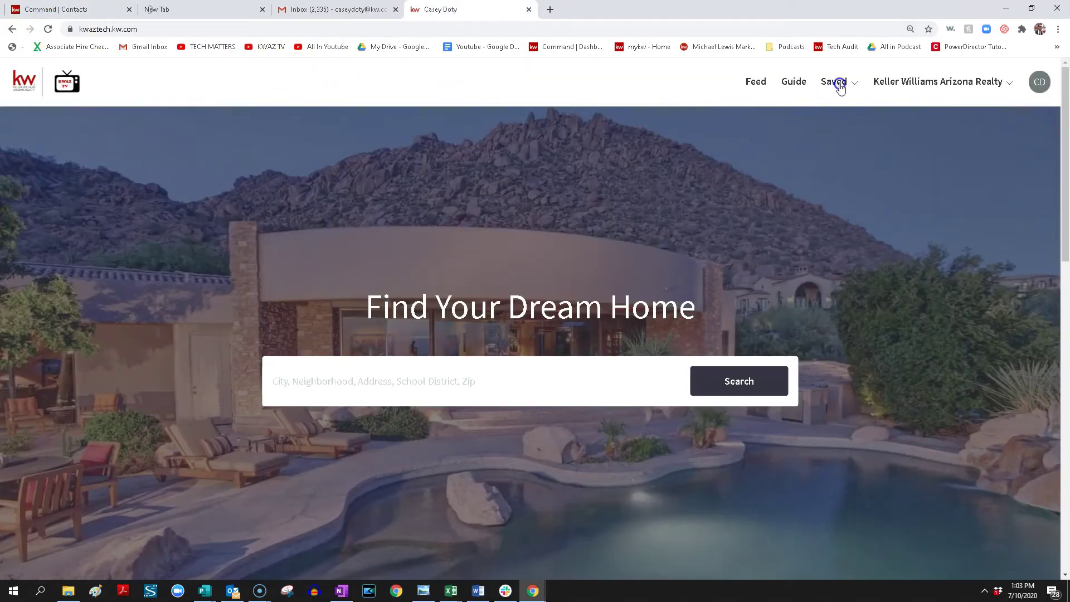
{"action": "left_click", "coordinate": [840, 85]}
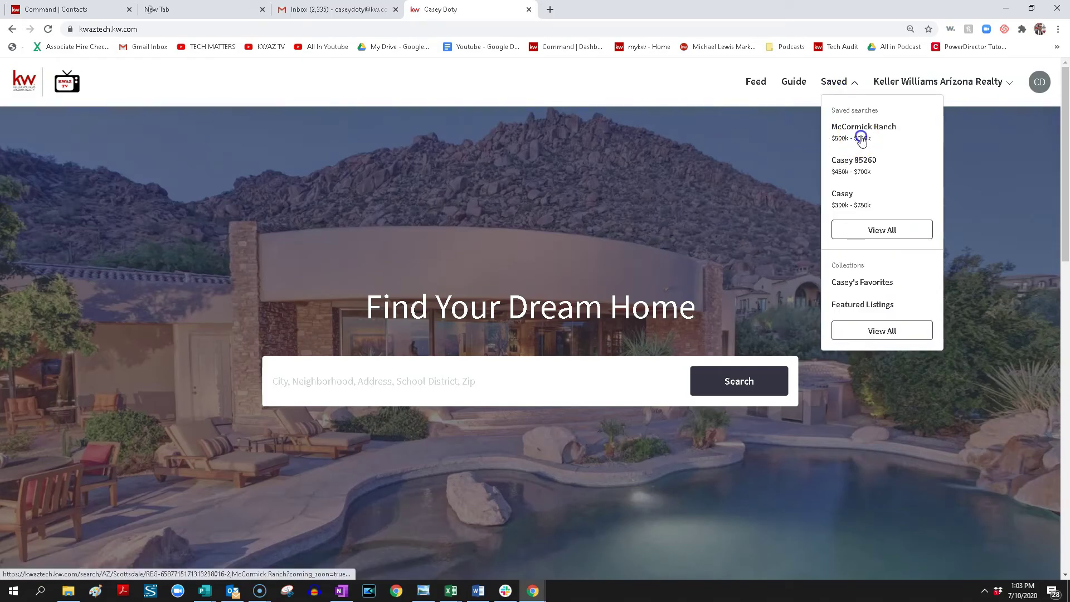
{"action": "left_click", "coordinate": [856, 147]}
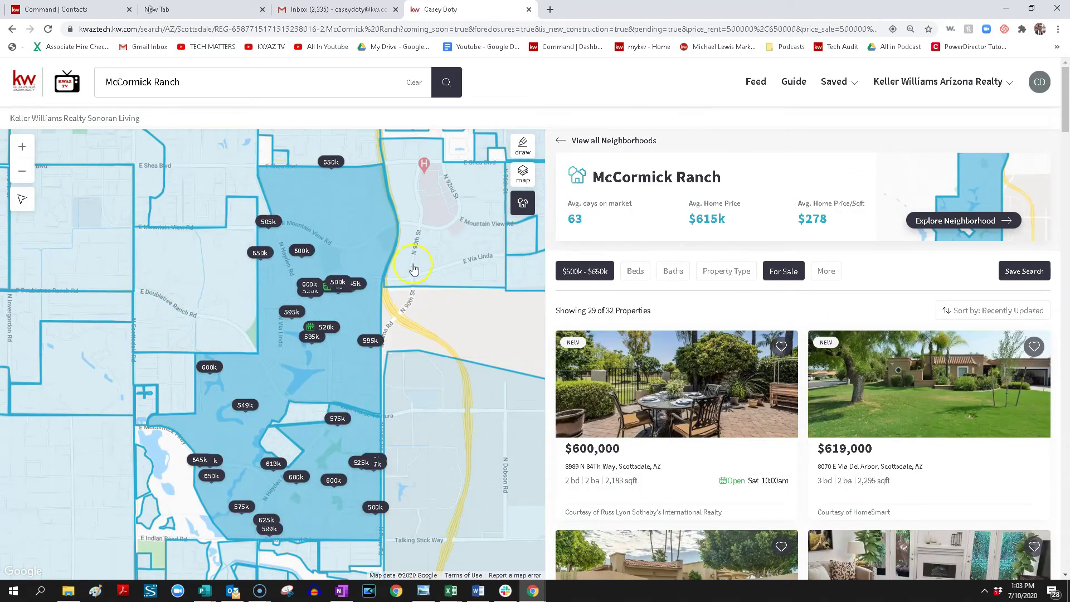
Open the McCormick Ranch neighborhood page and examine its schools, homes for sale, nearby neighborhoods and a listing preview on the map.
{"action": "left_click", "coordinate": [955, 220]}
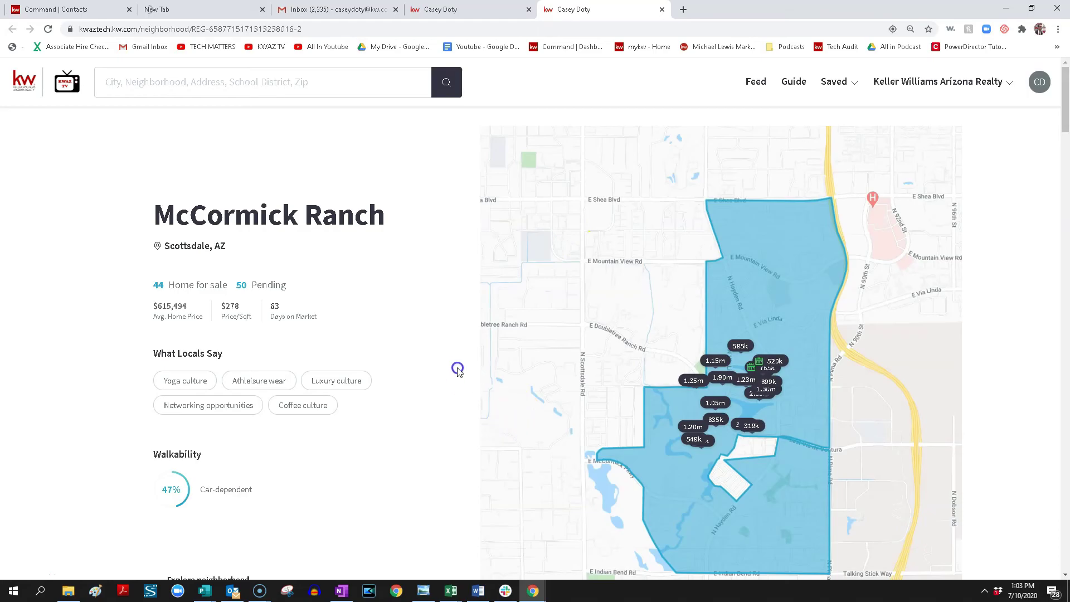
{"action": "scroll", "coordinate": [457, 369], "scroll_direction": "down", "scroll_amount": 20}
{"action": "scroll", "coordinate": [470, 374], "scroll_direction": "down", "scroll_amount": 20}
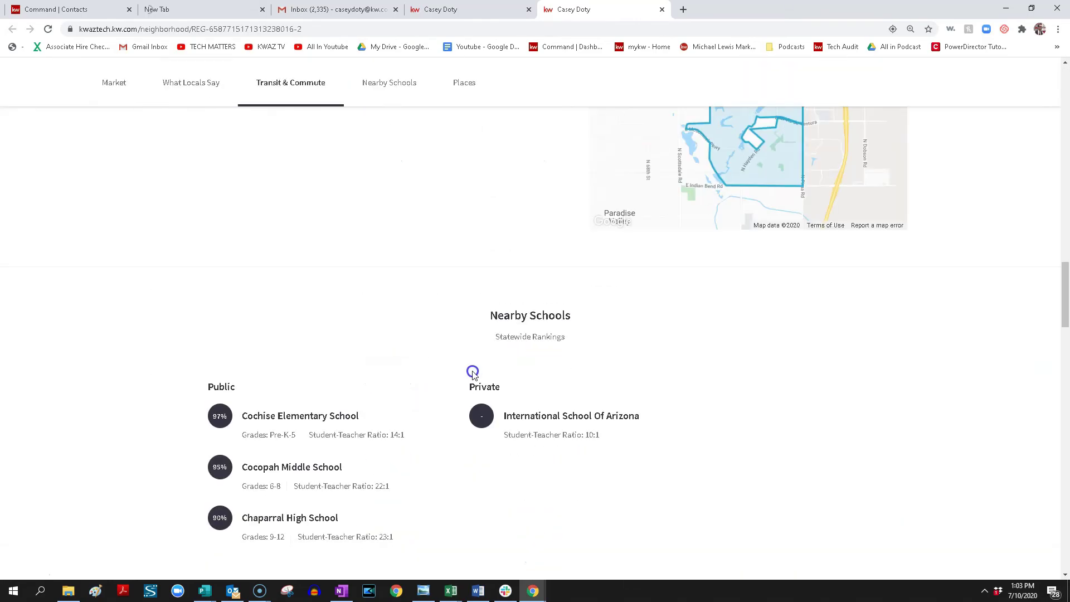
{"action": "scroll", "coordinate": [486, 374], "scroll_direction": "down", "scroll_amount": 2}
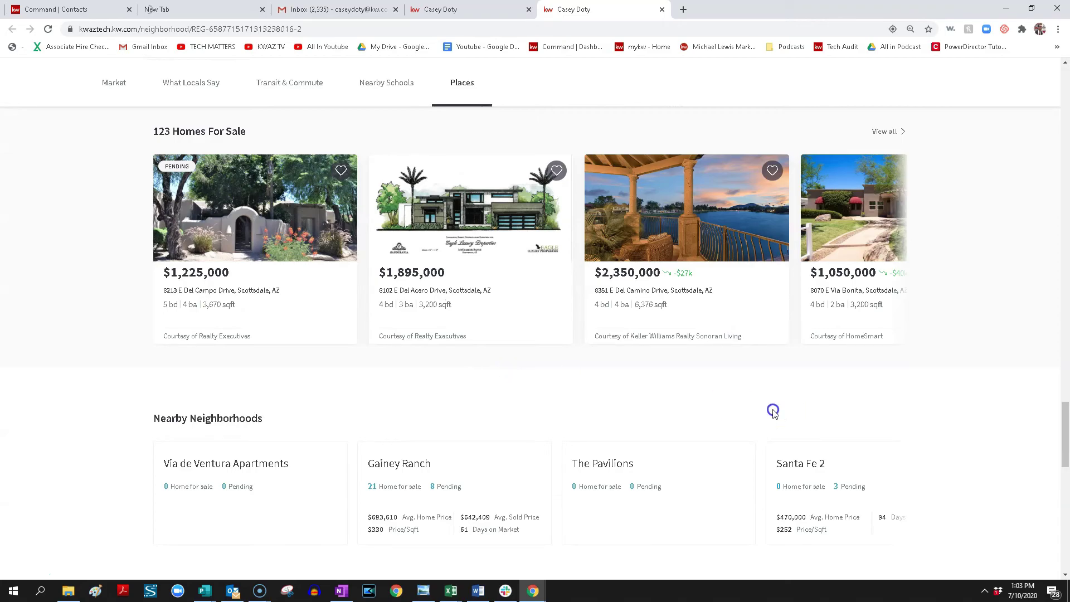
{"action": "scroll", "coordinate": [673, 424], "scroll_direction": "up", "scroll_amount": 20}
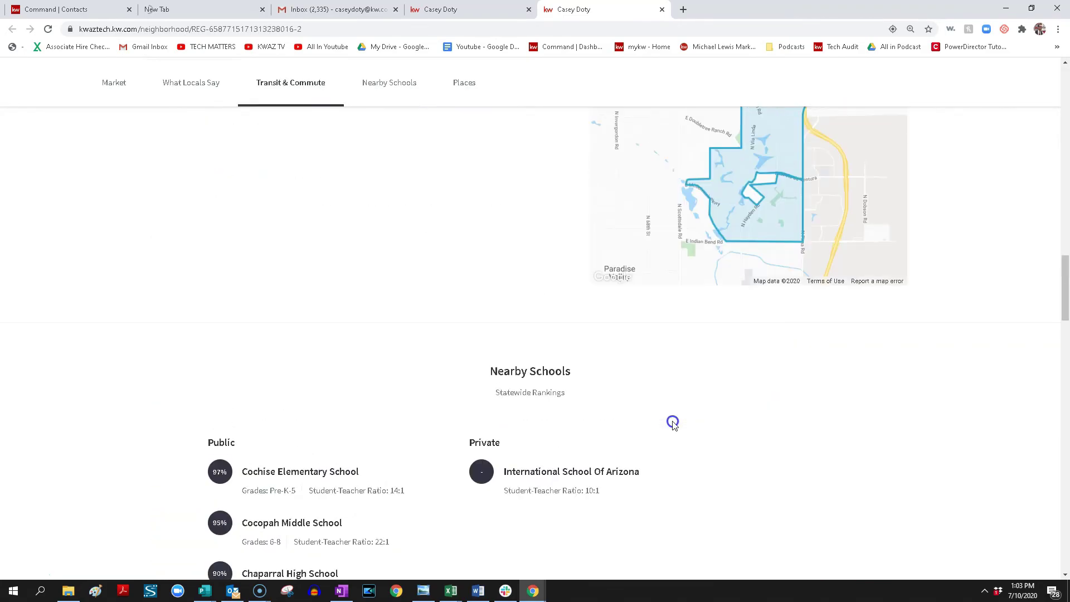
{"action": "scroll", "coordinate": [673, 423], "scroll_direction": "up", "scroll_amount": 10}
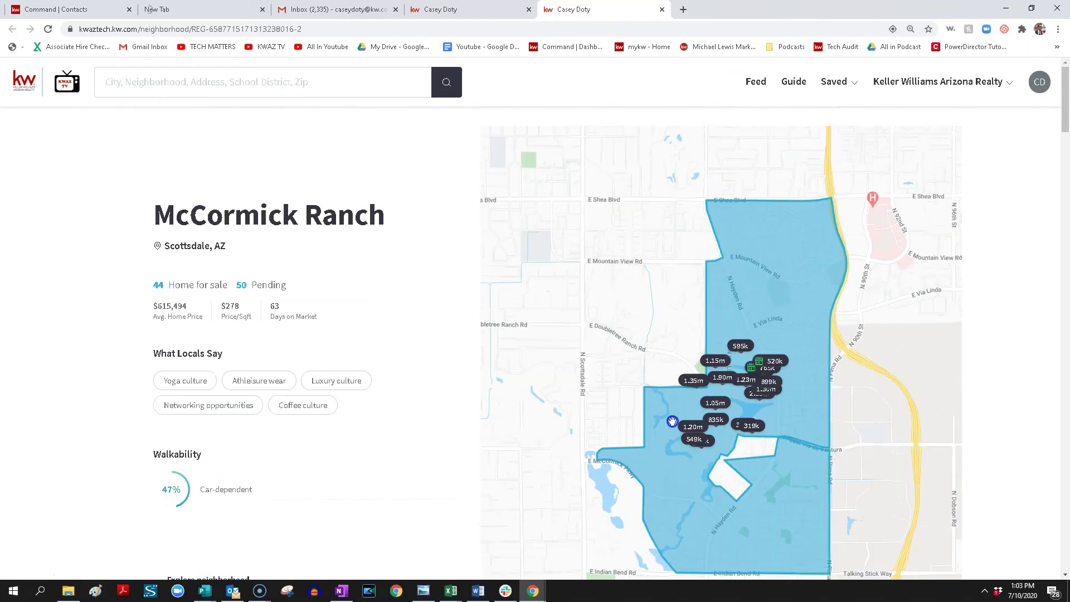
{"action": "mouse_move", "coordinate": [764, 382]}
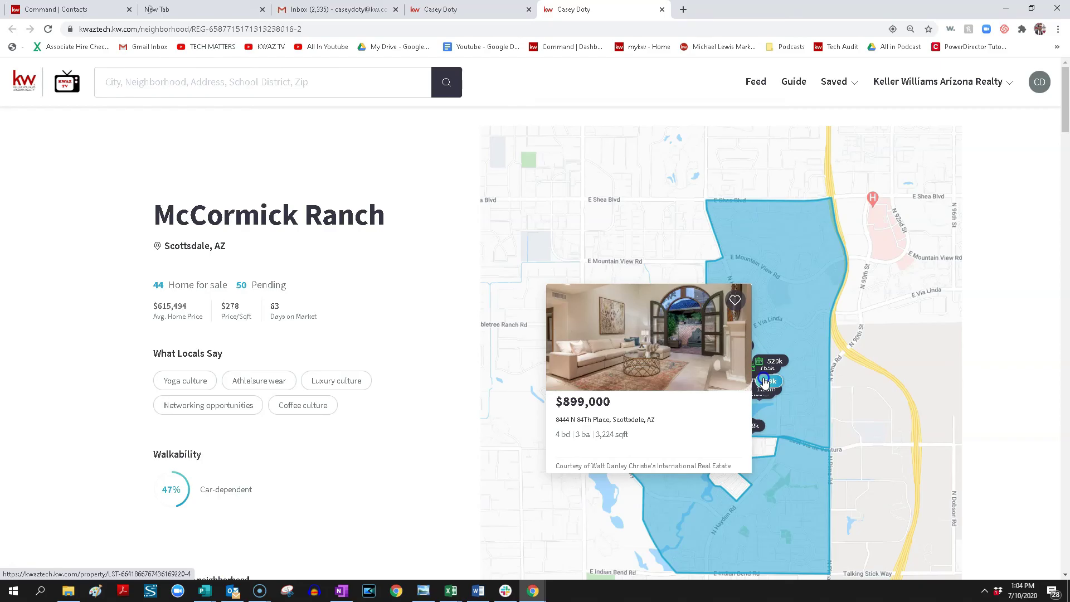
{"action": "left_click", "coordinate": [284, 50]}
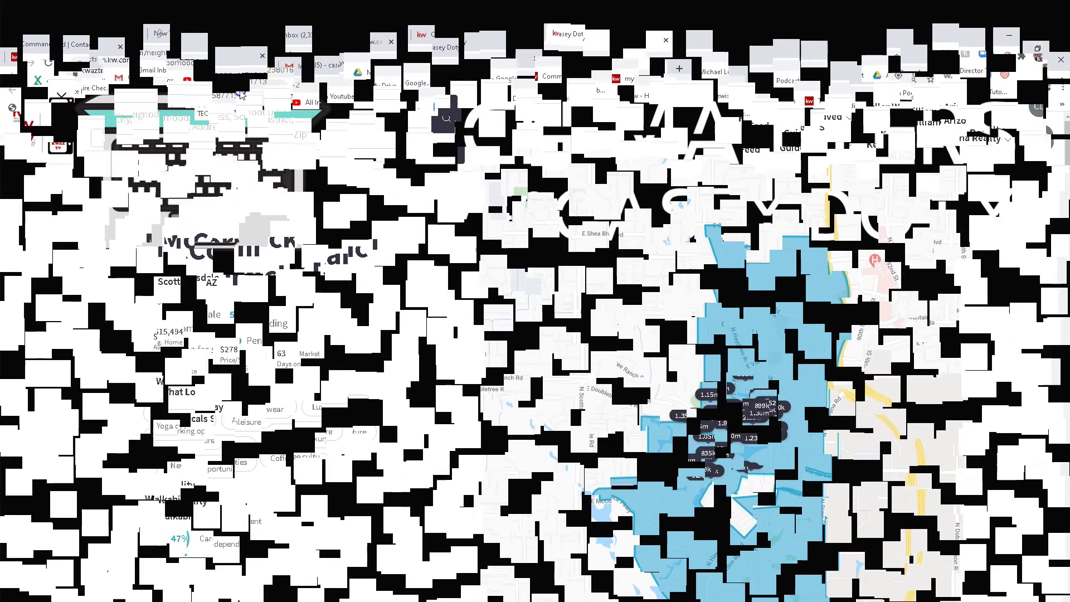